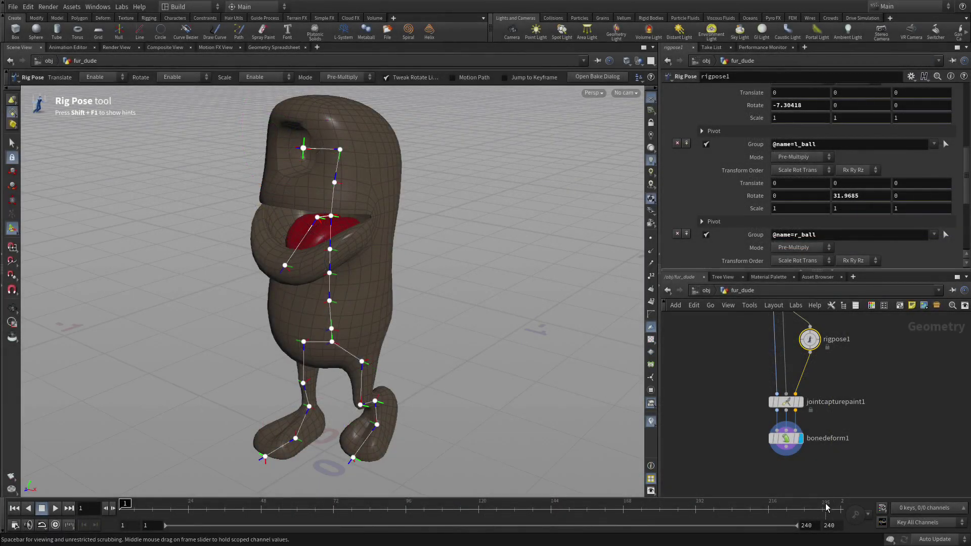
# Pan to the fur_dude_geo.bgeo File node and move it up above split1.
pyautogui.moveTo(730, 373); pyautogui.dragTo(814, 420)
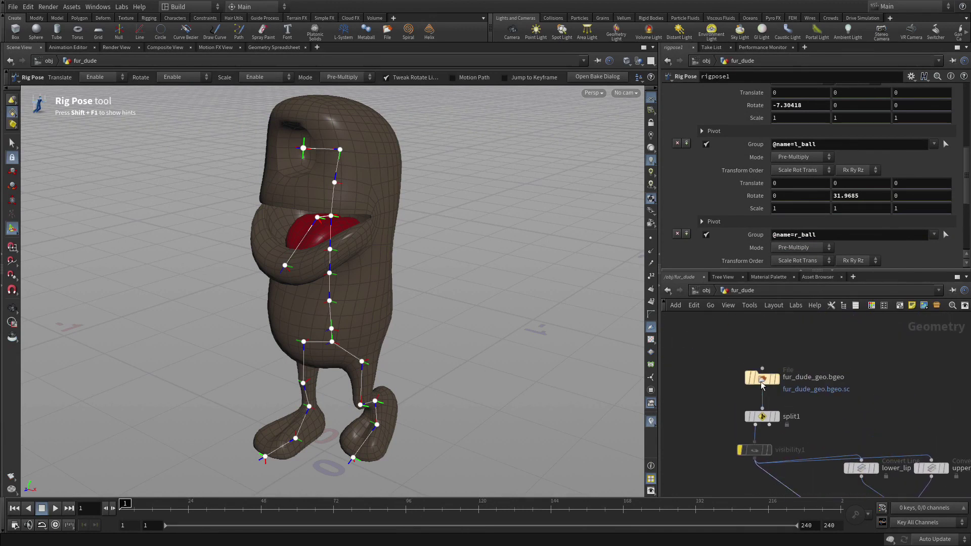
pyautogui.moveTo(760, 381); pyautogui.dragTo(758, 346)
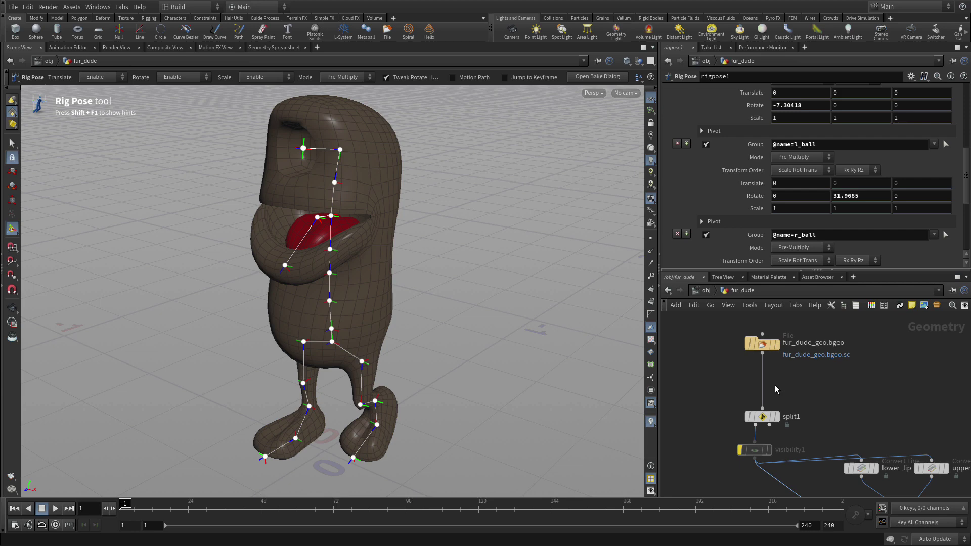
# Insert a Name node on the fur_dude_geo.bgeo-to-split1 wire and display its result.
pyautogui.press('Tab')
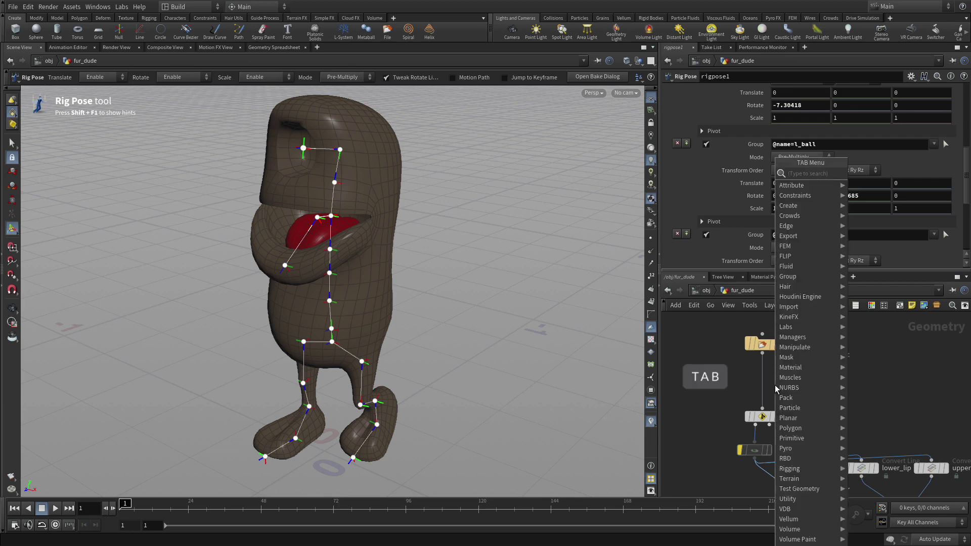
pyautogui.write('name')
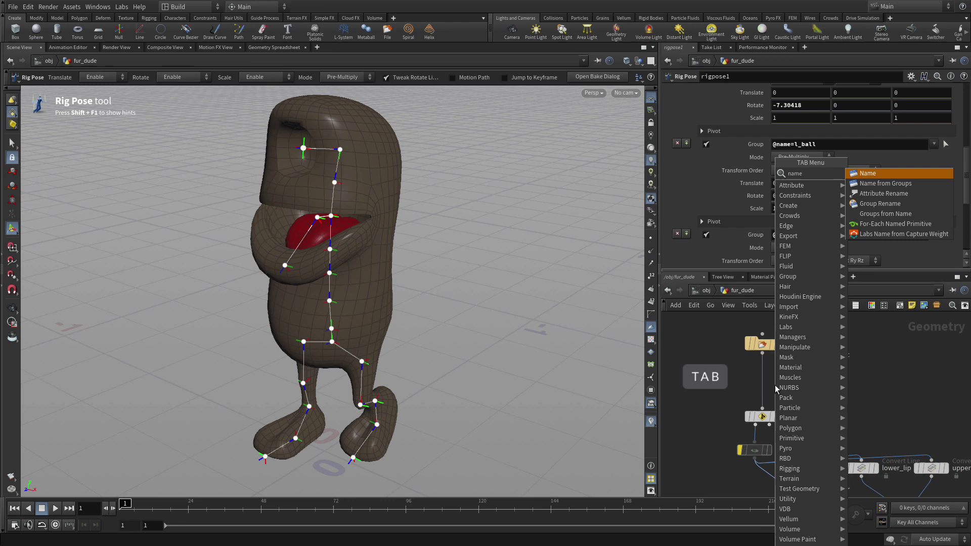
pyautogui.press('Return')
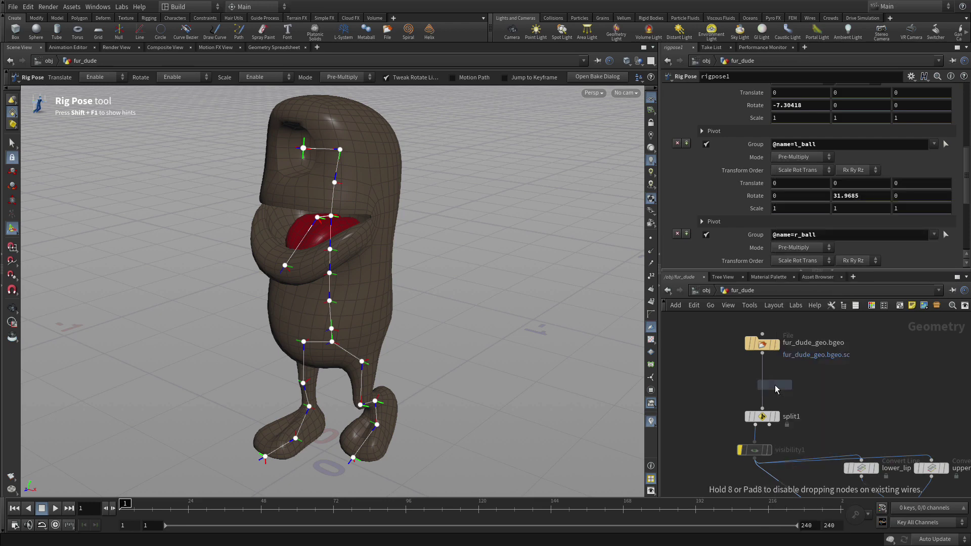
pyautogui.click(765, 388)
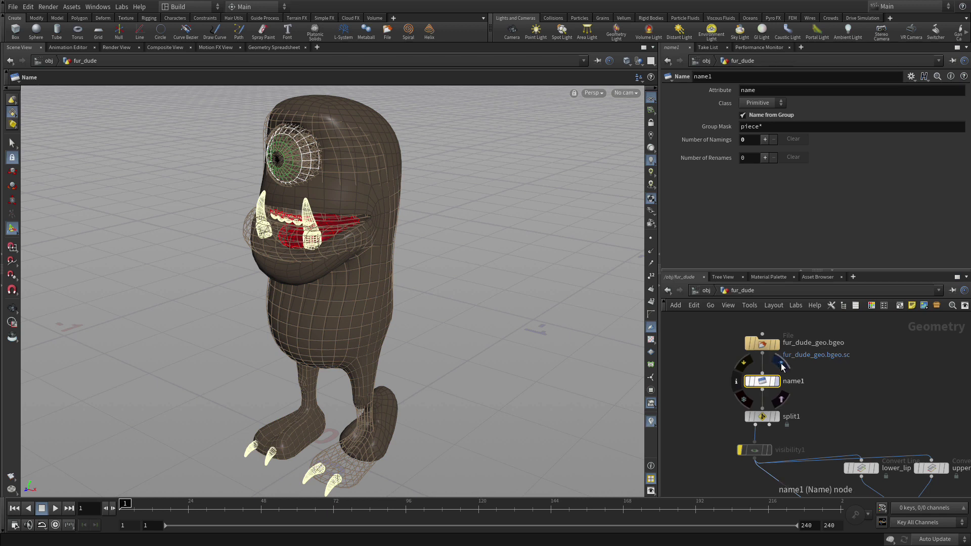
pyautogui.click(773, 380)
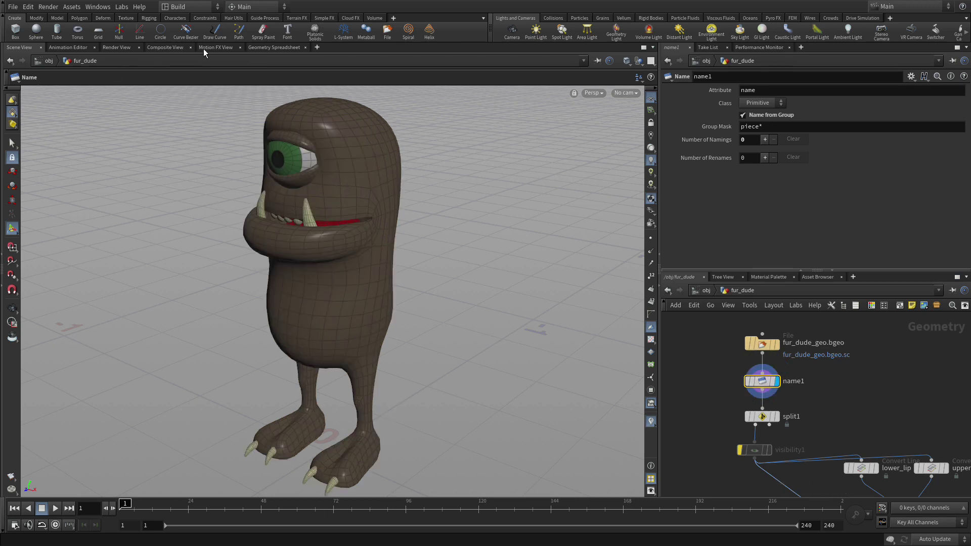
# With the spreadsheet listing primitives, change name1's Group Mask from piece* to *.
pyautogui.click(267, 48)
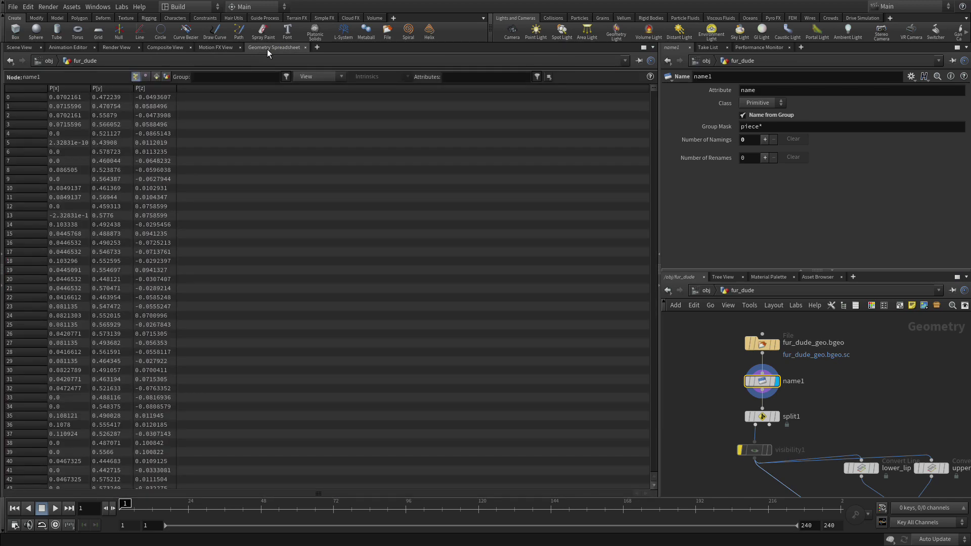
pyautogui.click(158, 77)
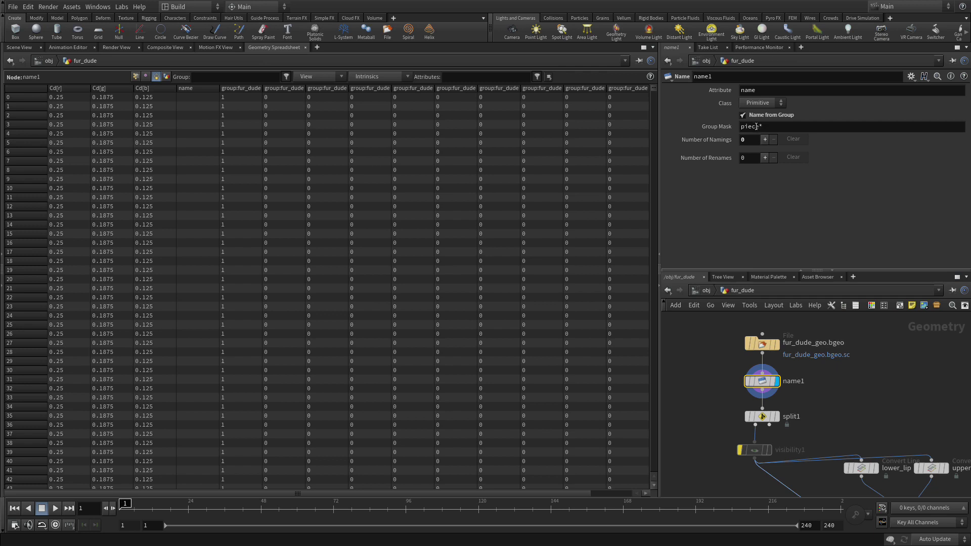
pyautogui.moveTo(760, 127); pyautogui.dragTo(737, 127)
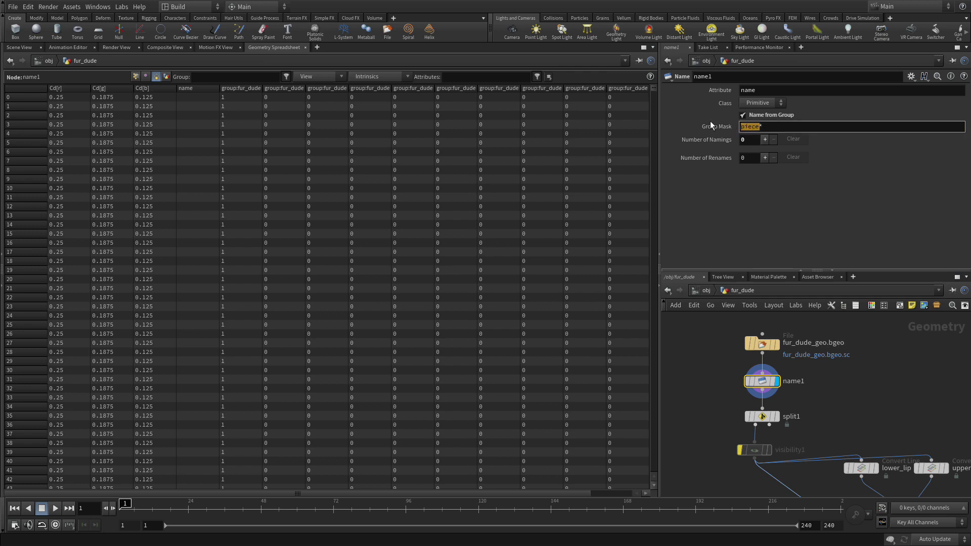
pyautogui.press('BackSpace')
pyautogui.press('Return')
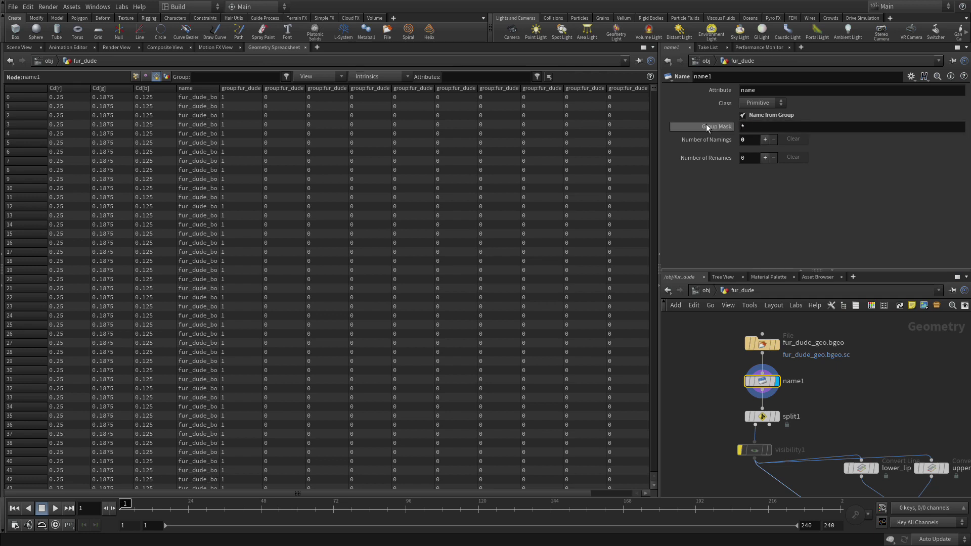
# Widen the name column to check names like fur_dude_body, then return to Scene View.
pyautogui.moveTo(220, 89); pyautogui.dragTo(266, 90)
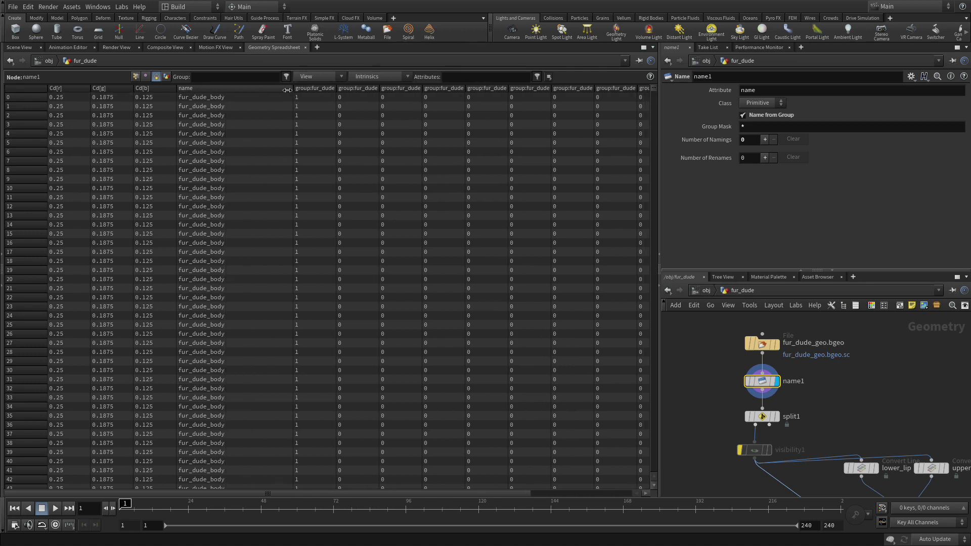
pyautogui.scroll(-14, 208, 234)
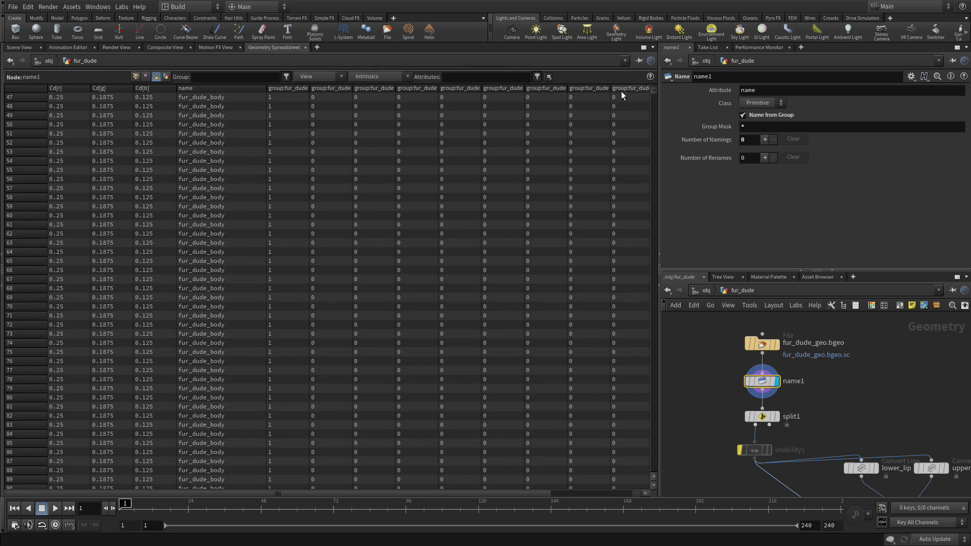
pyautogui.moveTo(652, 89)
pyautogui.mouseDown()
pyautogui.moveTo(666, 383)
pyautogui.moveTo(656, 91)
pyautogui.mouseUp()
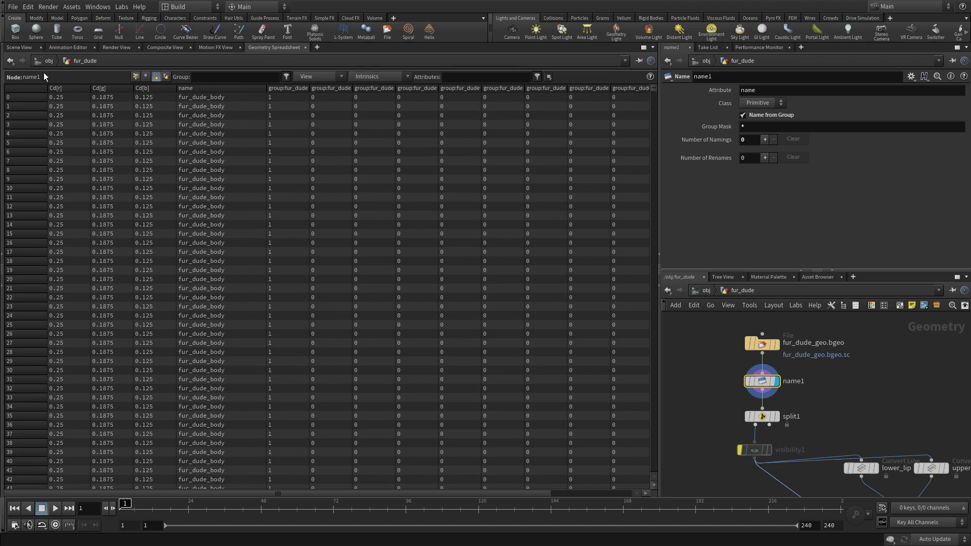
pyautogui.click(24, 48)
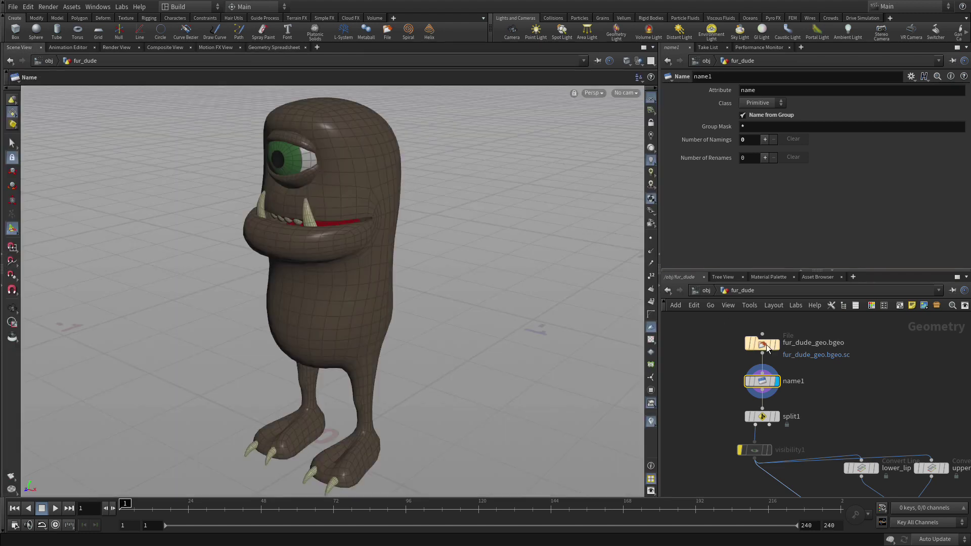
# Add a Pack node fed by split1 and set its display flag.
pyautogui.moveTo(872, 425); pyautogui.dragTo(844, 379, button='middle')
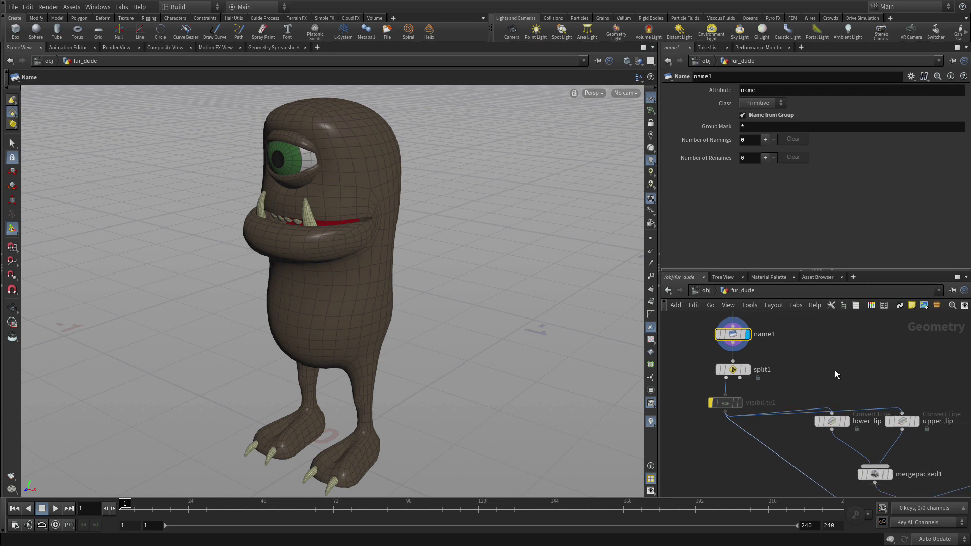
pyautogui.press('Tab')
pyautogui.moveTo(835, 365)
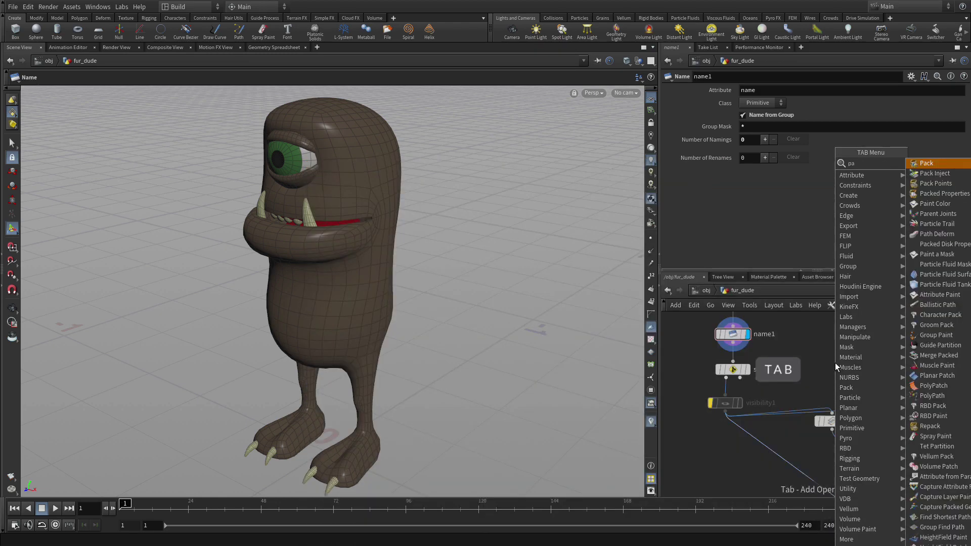
pyautogui.click(913, 343)
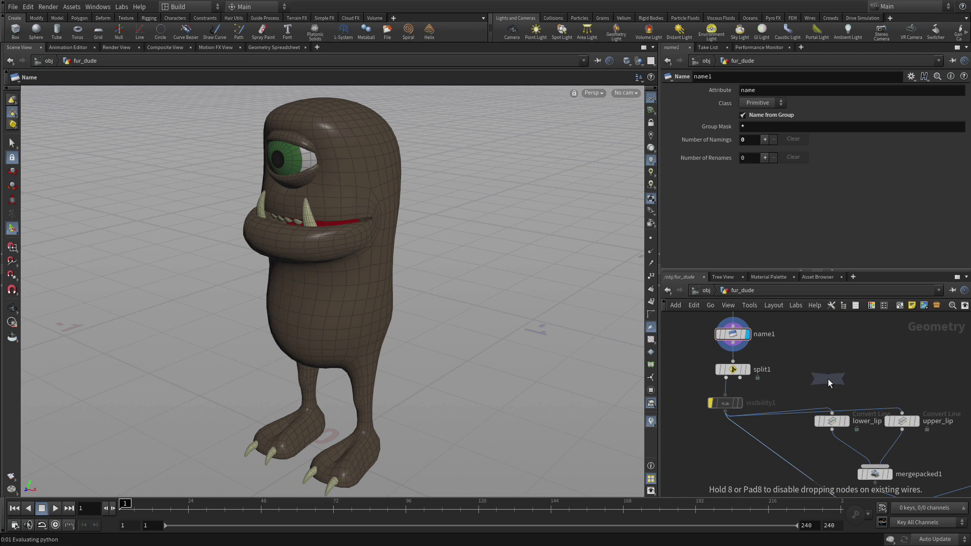
pyautogui.click(827, 378)
pyautogui.click(739, 378)
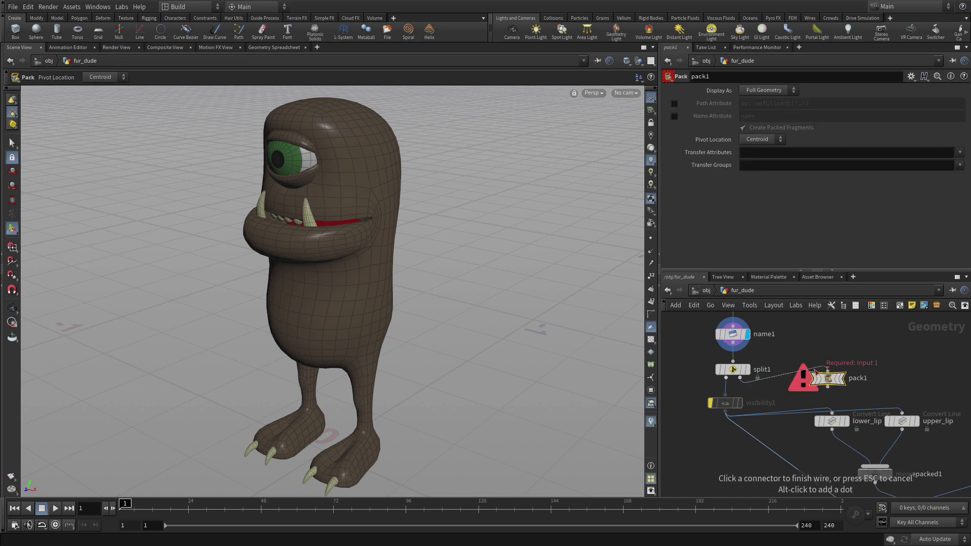
pyautogui.click(824, 373)
pyautogui.click(836, 383)
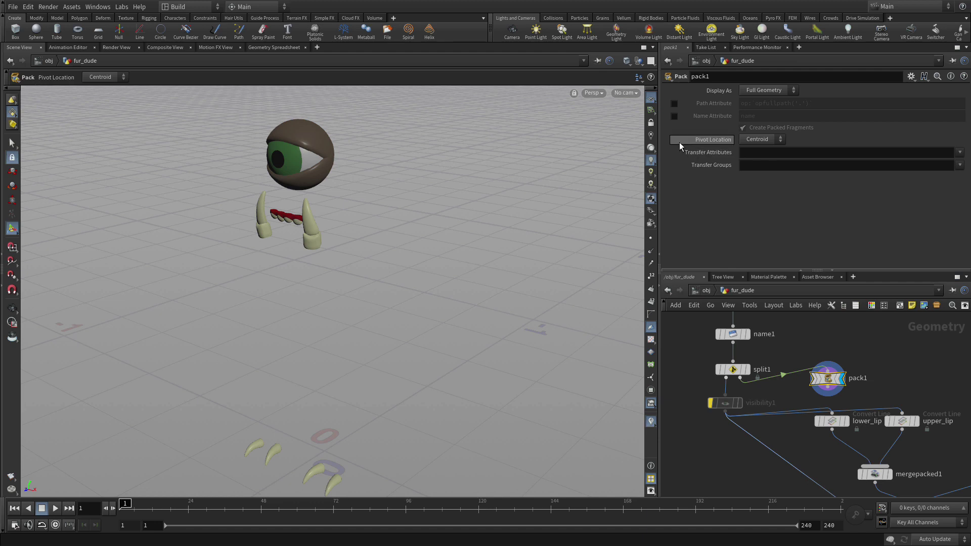
# Make pack1 pack by the name attribute and transfer name to the packed pieces.
pyautogui.click(675, 117)
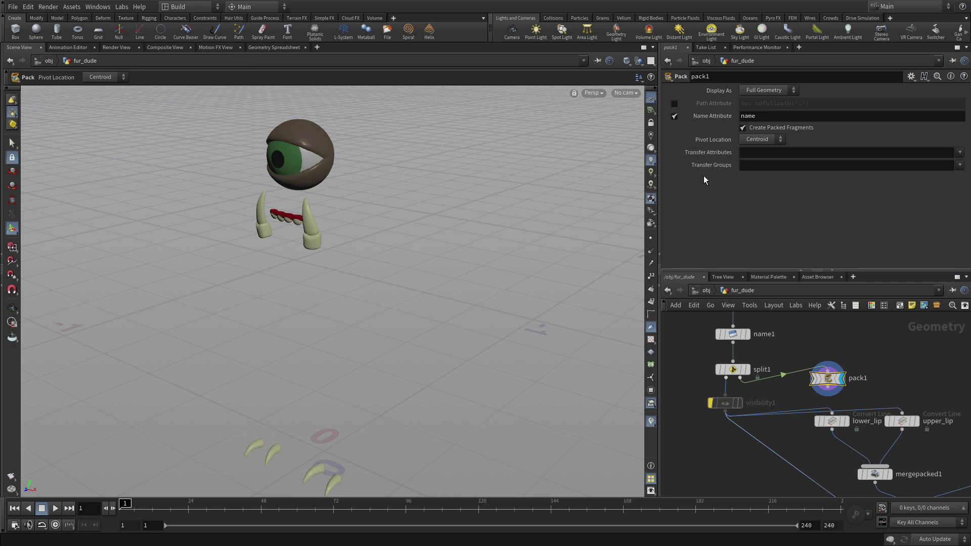
pyautogui.click(959, 152)
pyautogui.click(957, 176)
pyautogui.click(274, 48)
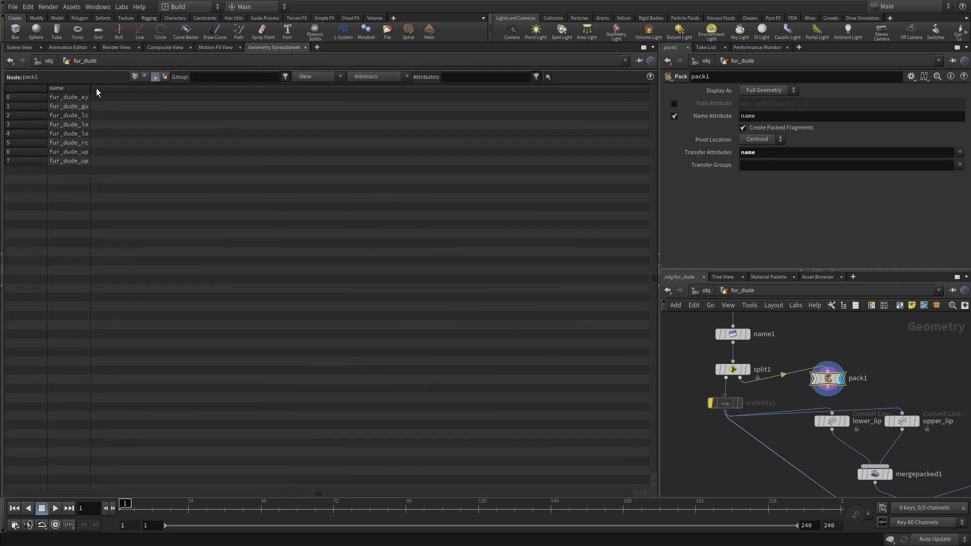
pyautogui.moveTo(89, 86); pyautogui.dragTo(129, 86)
pyautogui.click(16, 47)
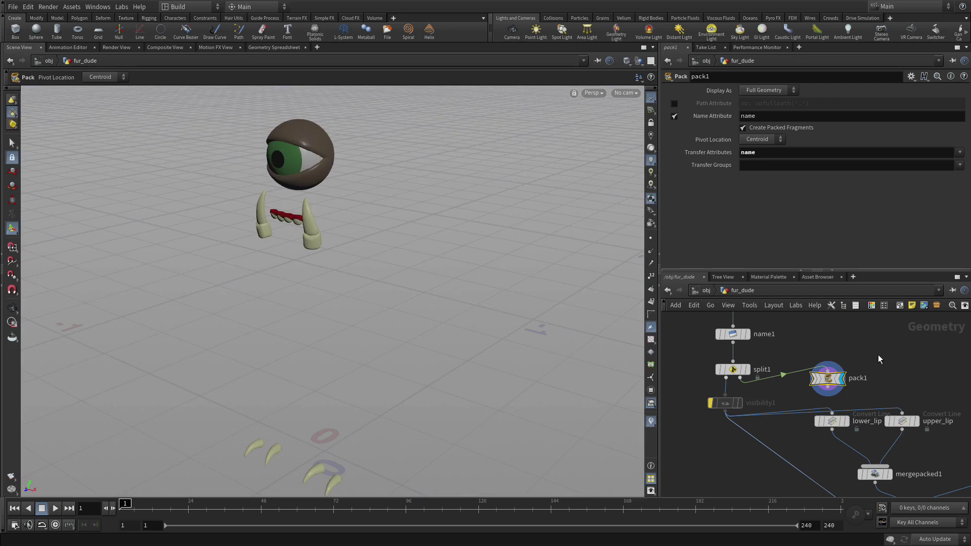
# Move the file, name, split and pack nodes up and to the left.
pyautogui.moveTo(882, 377); pyautogui.dragTo(800, 299, button='middle')
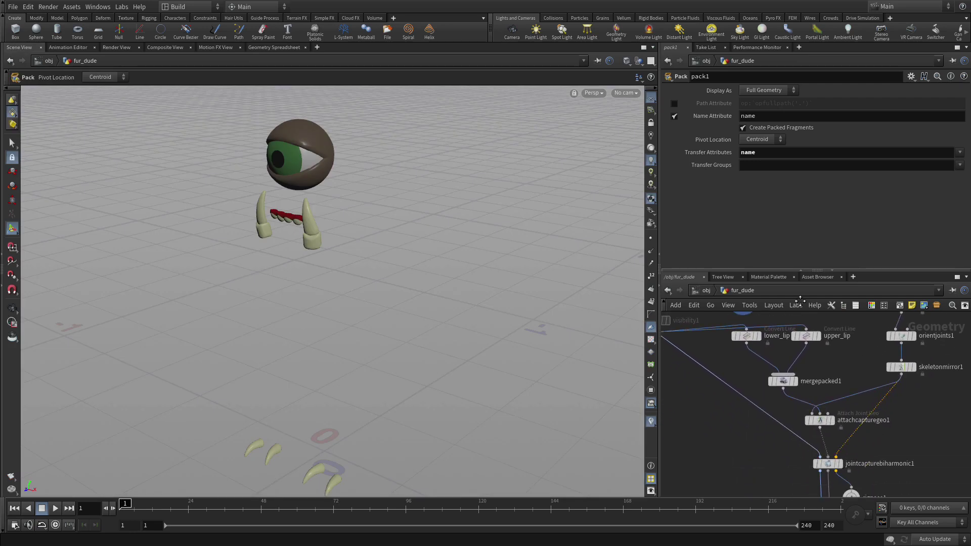
pyautogui.rightClick(799, 340)
pyautogui.click(767, 353)
pyautogui.scroll(-6, 827, 357)
pyautogui.moveTo(774, 369); pyautogui.dragTo(765, 411, button='middle')
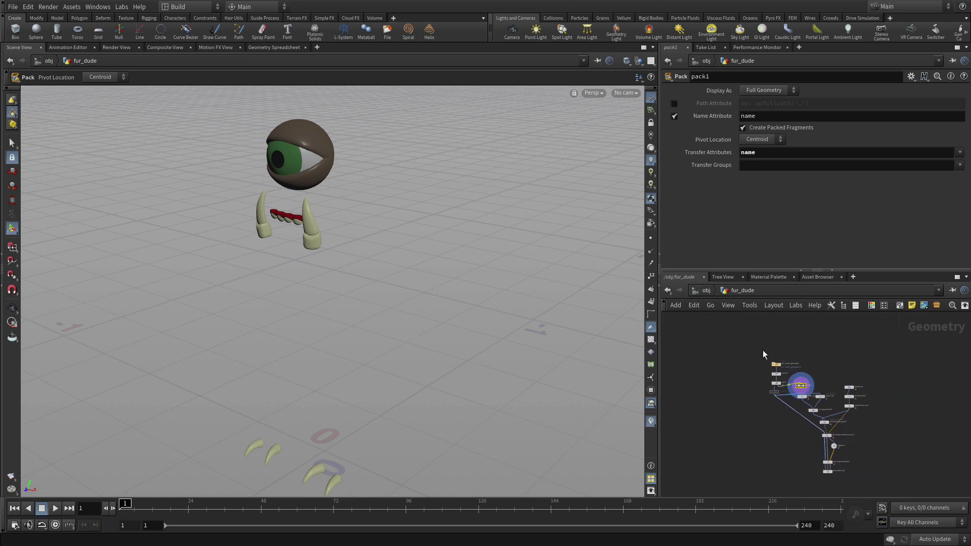
pyautogui.moveTo(762, 349); pyautogui.dragTo(820, 398)
pyautogui.moveTo(774, 364)
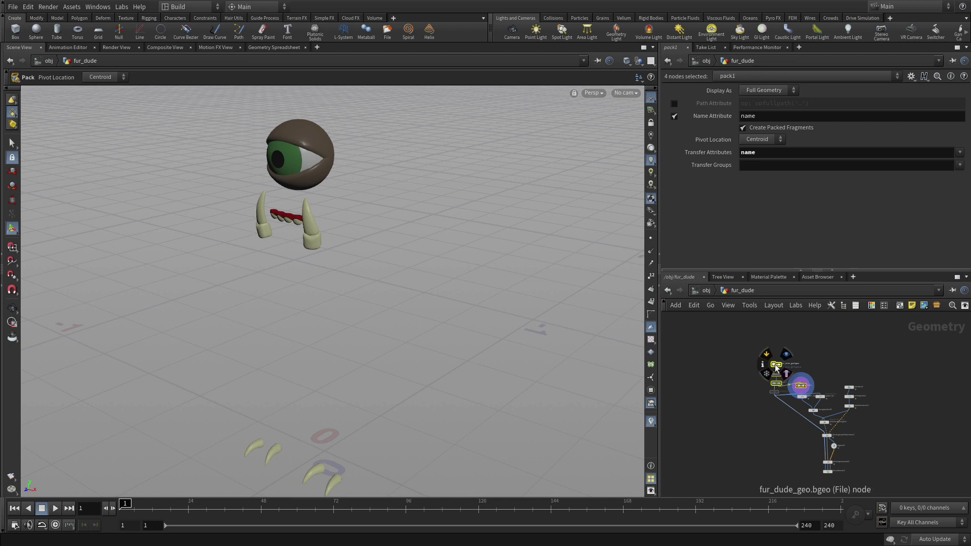
pyautogui.moveTo(775, 364); pyautogui.dragTo(762, 332)
pyautogui.click(787, 368)
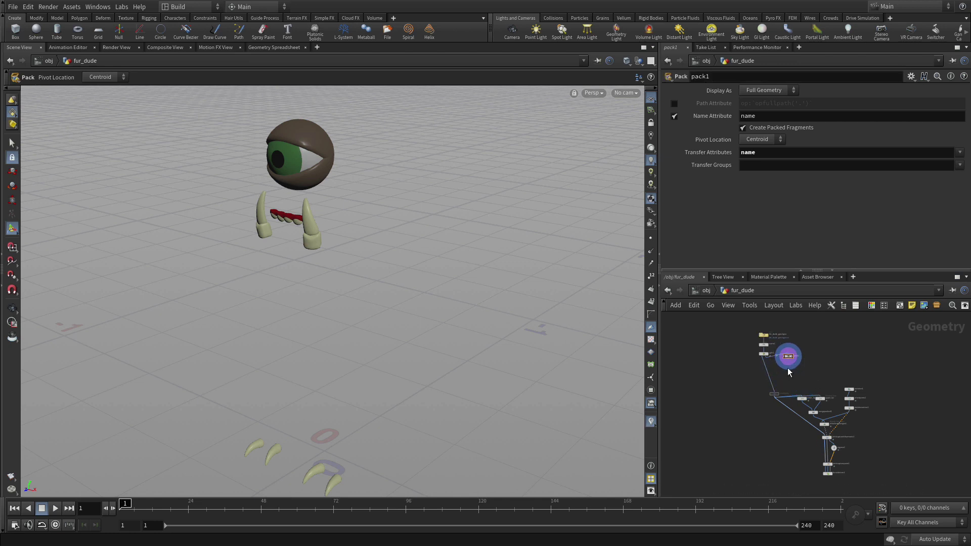
# Move skeleton1, orientjoints1 and skeletonmirror1 higher and zoom in around pack1.
pyautogui.scroll(5, 787, 368)
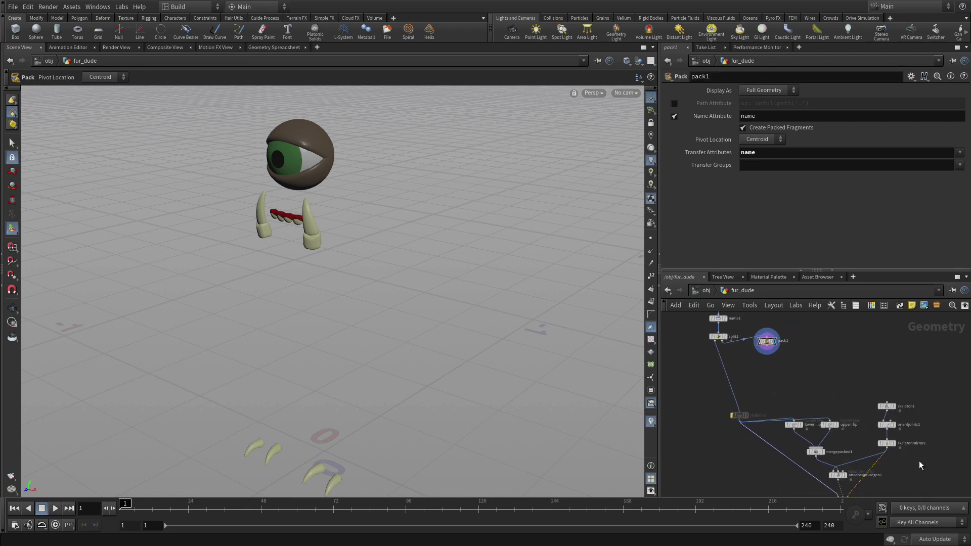
pyautogui.moveTo(919, 465); pyautogui.dragTo(879, 397)
pyautogui.moveTo(890, 446); pyautogui.dragTo(893, 353)
pyautogui.click(809, 376)
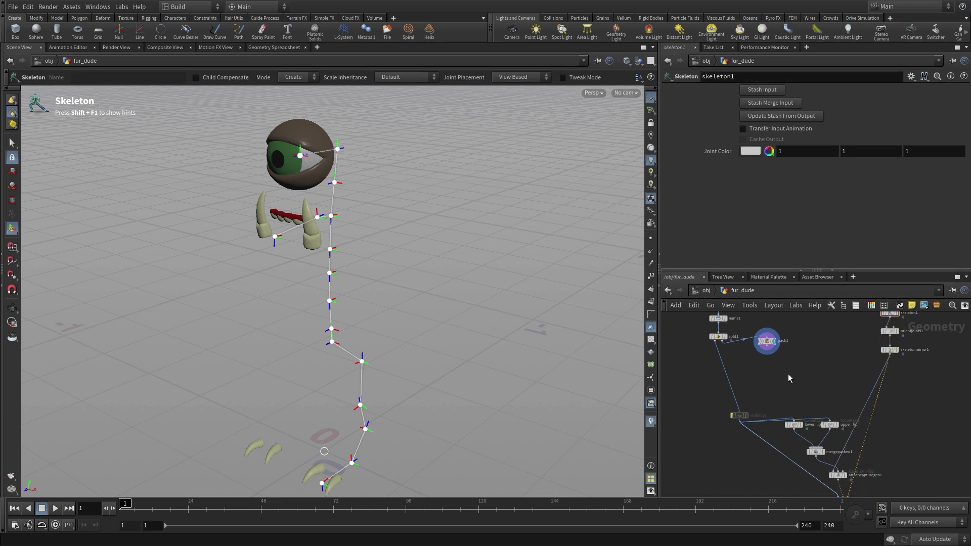
pyautogui.scroll(3, 808, 357)
pyautogui.moveTo(808, 356); pyautogui.dragTo(805, 396, button='middle')
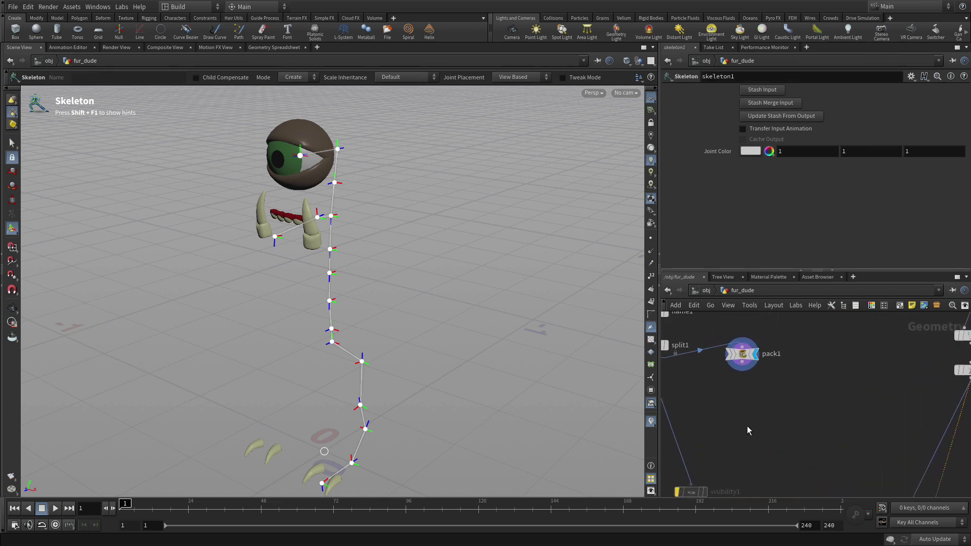
# Place a Capture Packed Geometry node below pack1, taking pack1's output.
pyautogui.press('Tab')
pyautogui.write('captur')
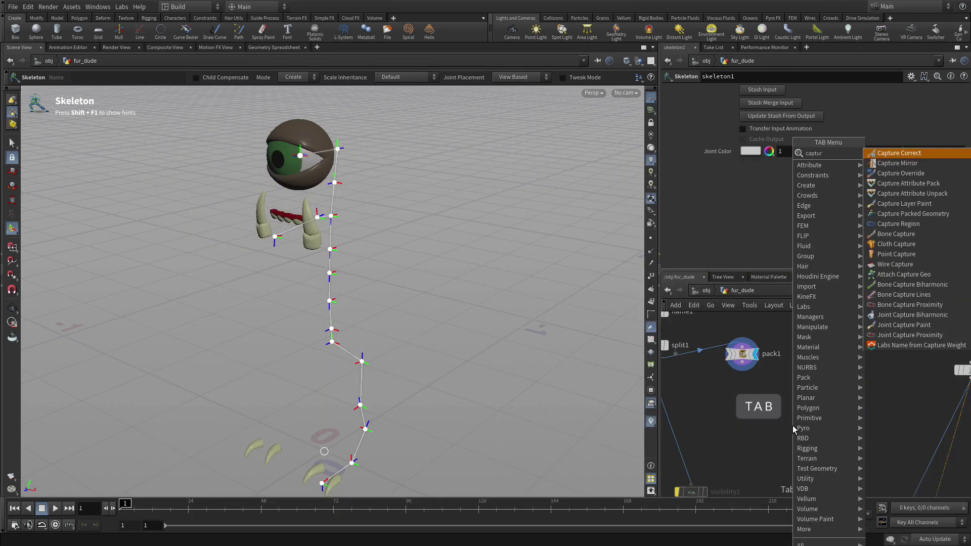
pyautogui.write('e bi')
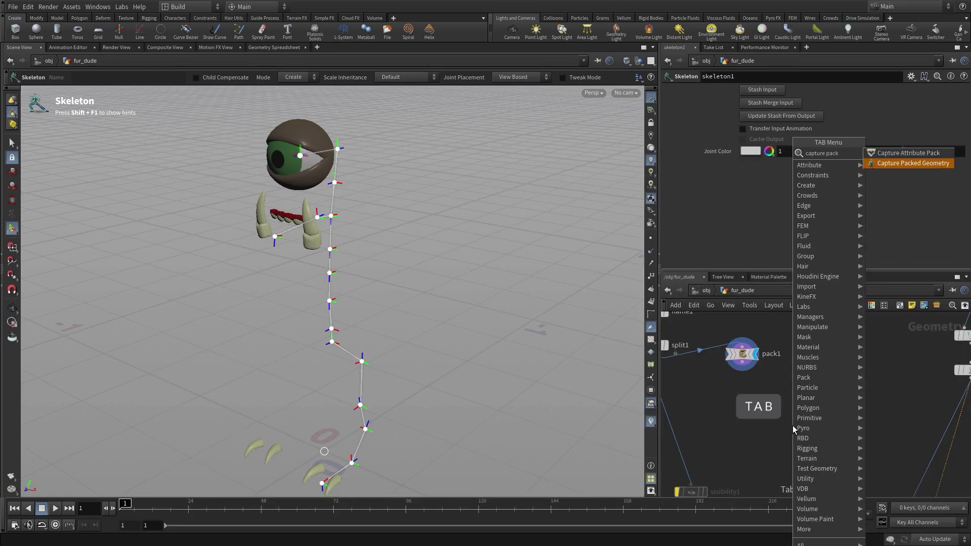
pyautogui.press('Return')
pyautogui.click(757, 429)
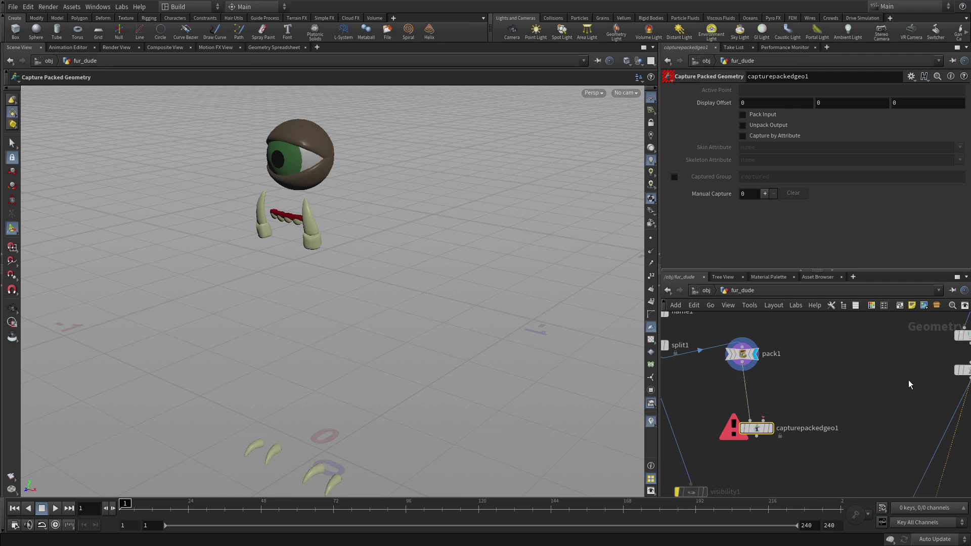
pyautogui.scroll(-2, 908, 380)
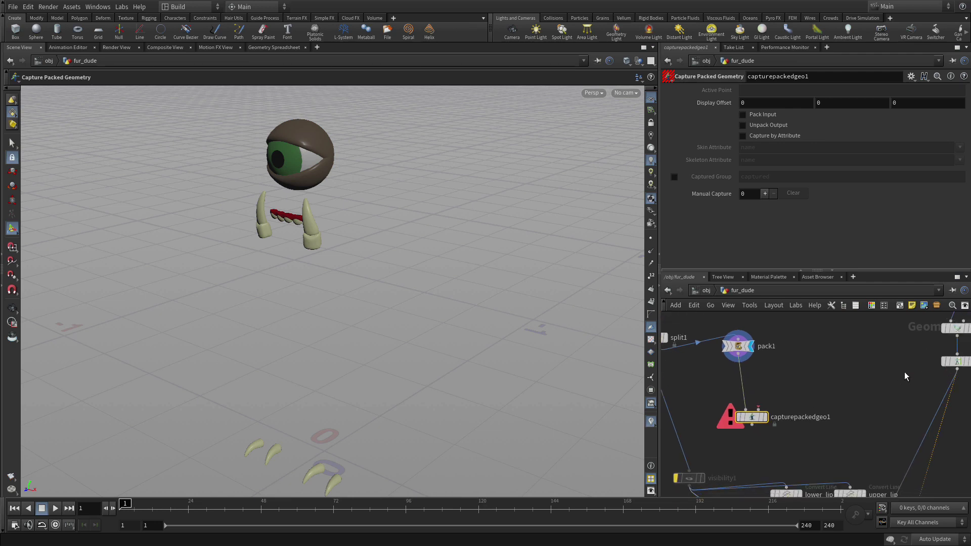
# Wire the skeleton into capturepackedgeo1's second input and display the capture node.
pyautogui.click(957, 369)
pyautogui.click(758, 409)
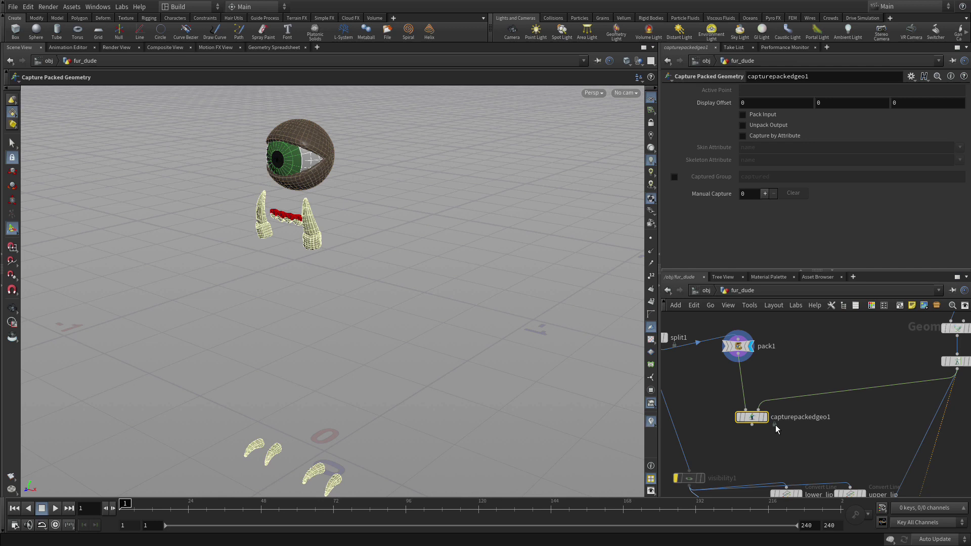
pyautogui.click(766, 420)
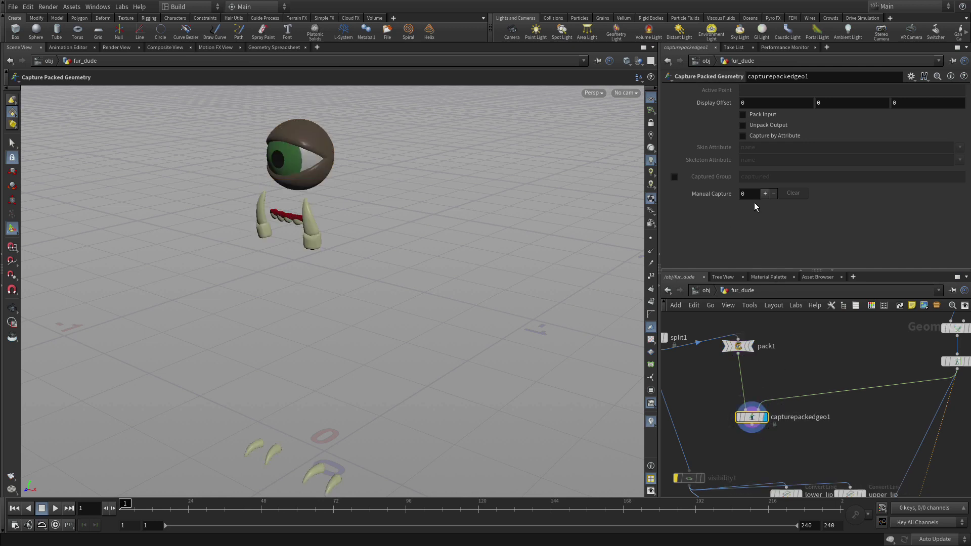
# Add a manual capture binding the lower teeth to the lower_mouth joint.
pyautogui.click(764, 193)
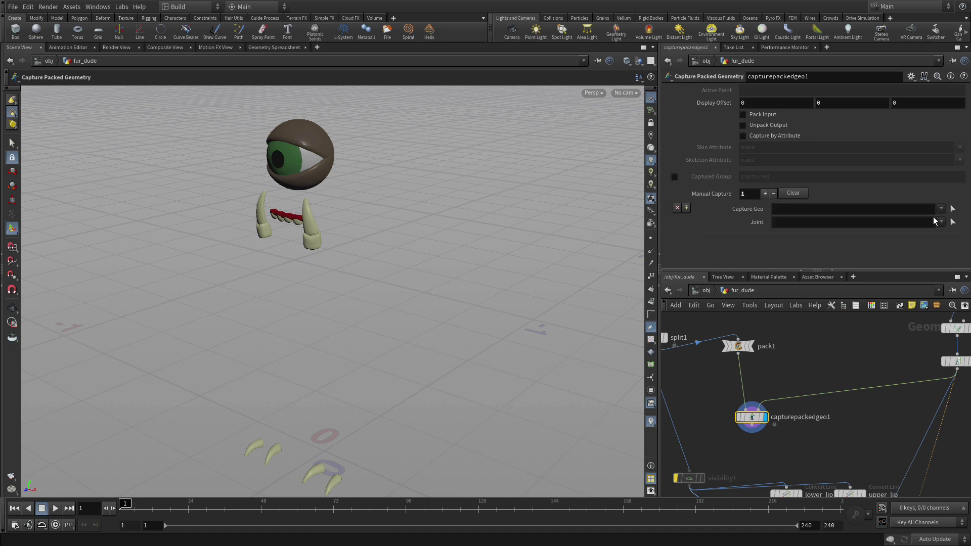
pyautogui.click(952, 210)
pyautogui.click(313, 242)
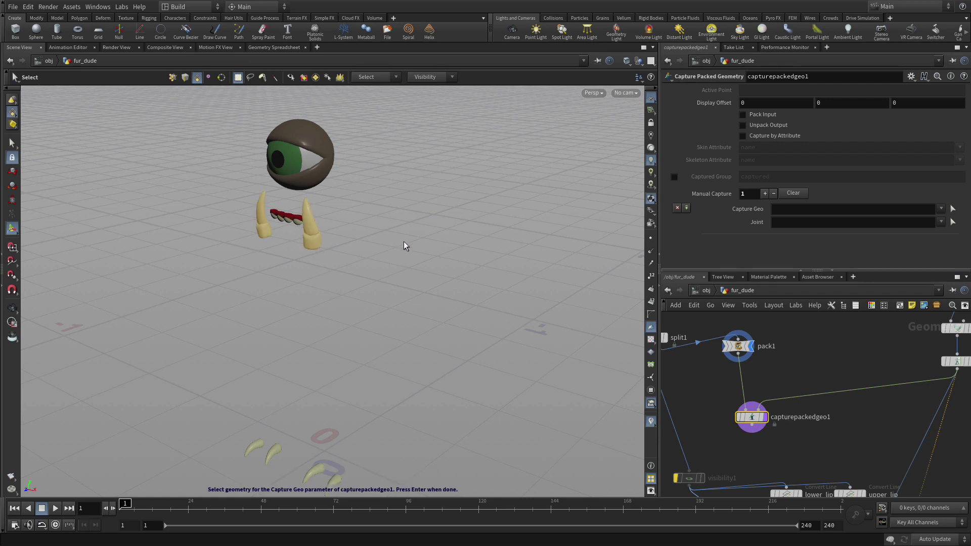
pyautogui.press('Return')
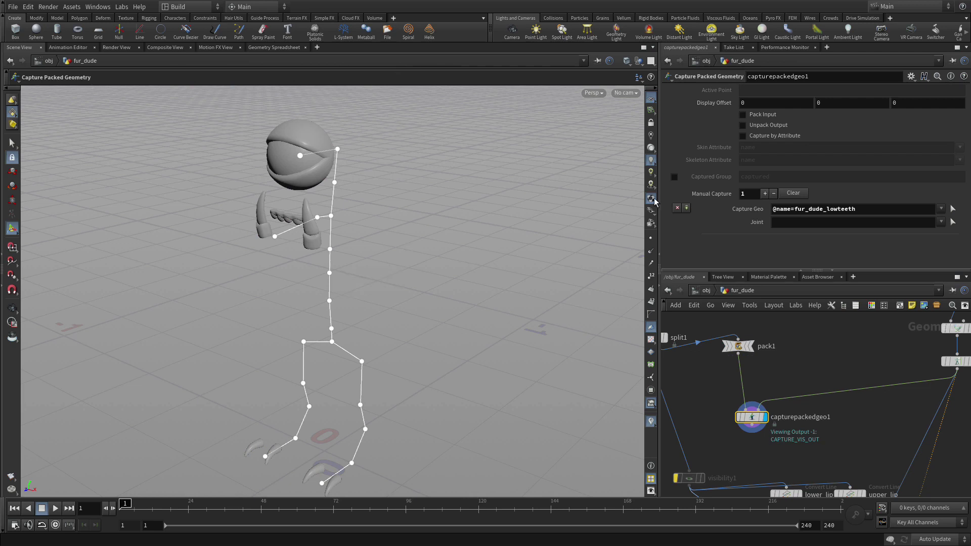
pyautogui.click(940, 222)
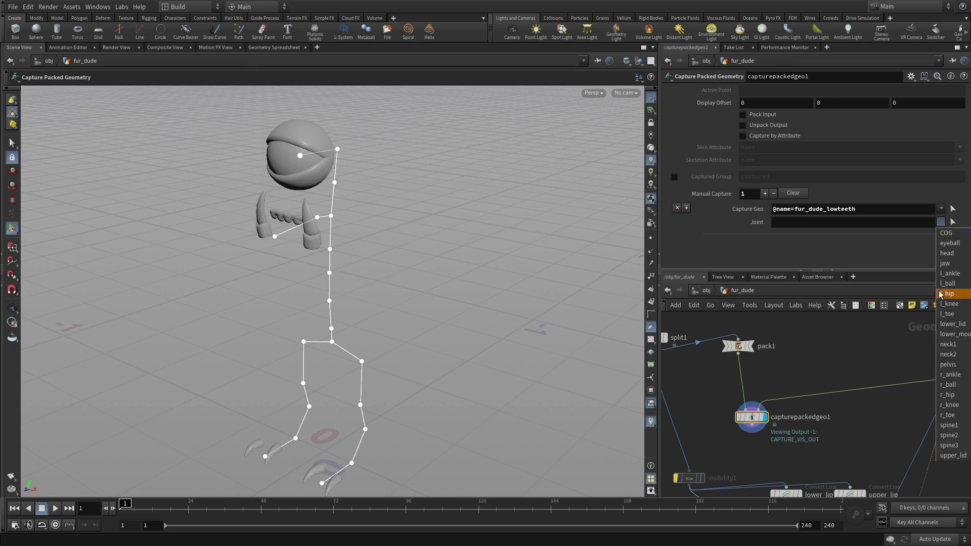
pyautogui.click(951, 335)
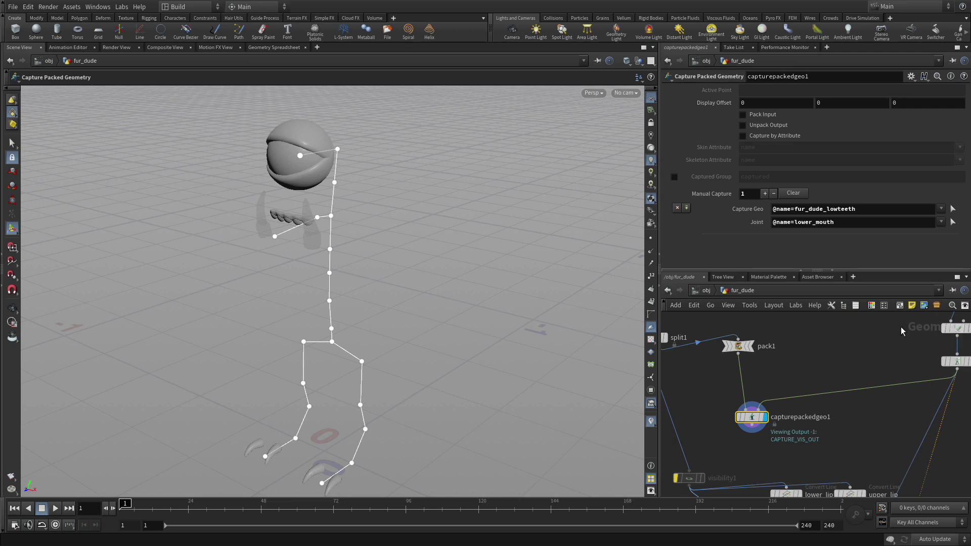
# Bind fur_dude_gums and fur_dude_upteeth to neck2, then add a third capture entry.
pyautogui.click(686, 207)
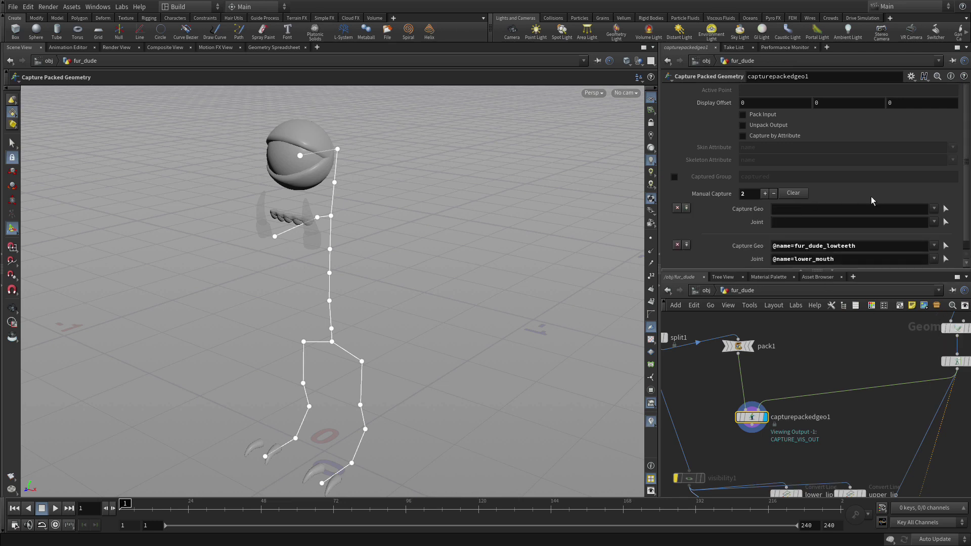
pyautogui.click(944, 209)
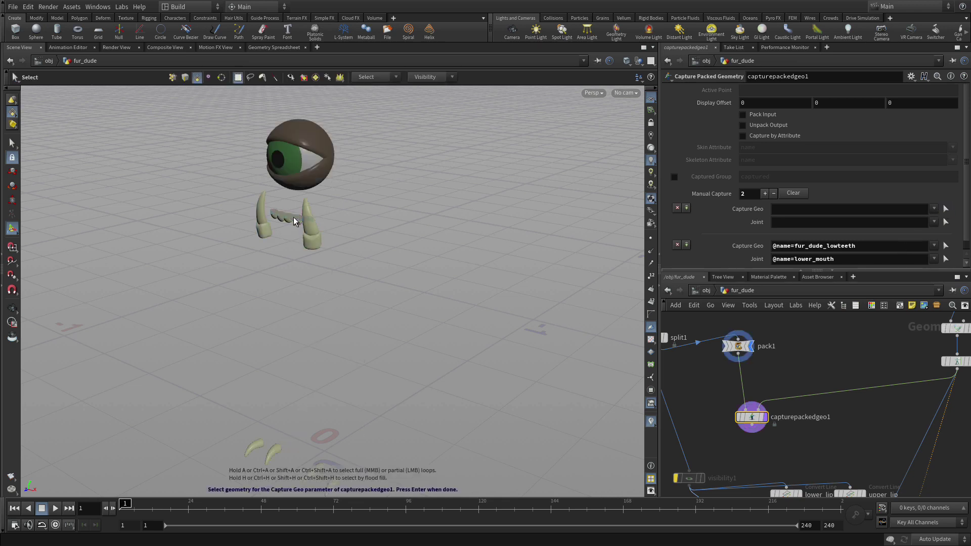
pyautogui.press('shift')
pyautogui.press('Return')
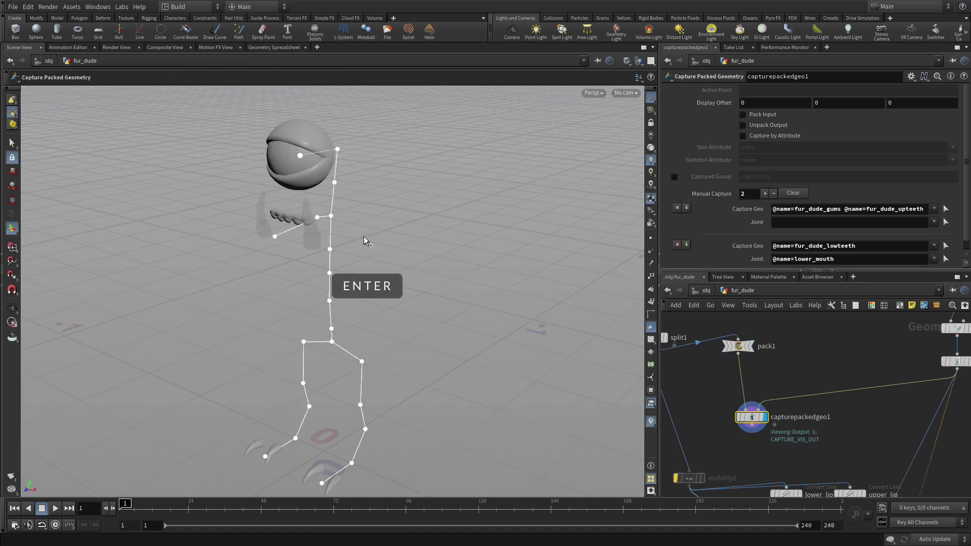
pyautogui.click(934, 222)
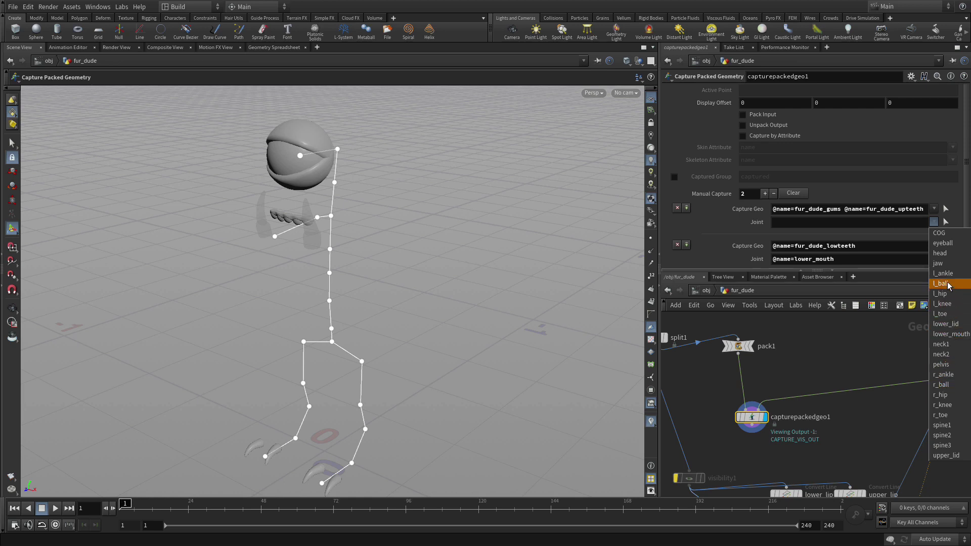
pyautogui.click(941, 354)
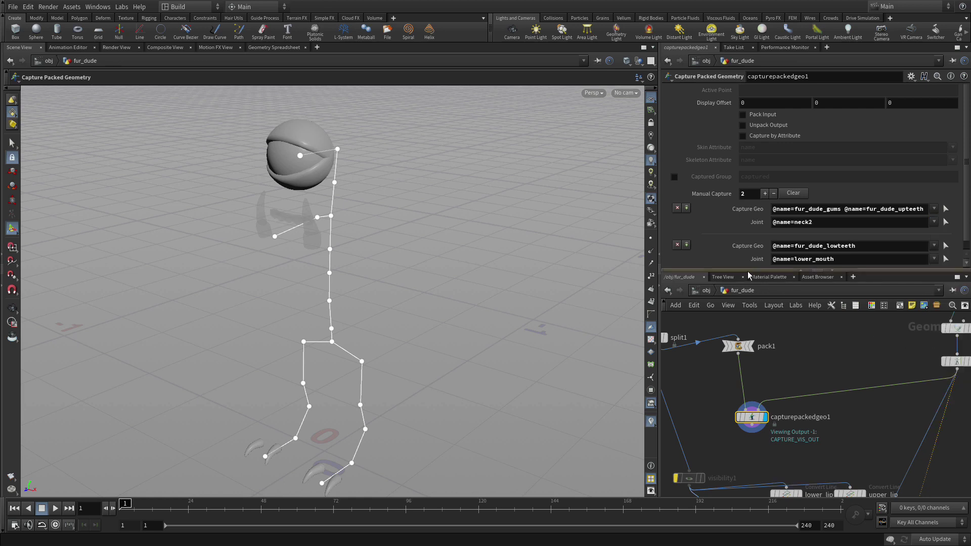
pyautogui.click(686, 208)
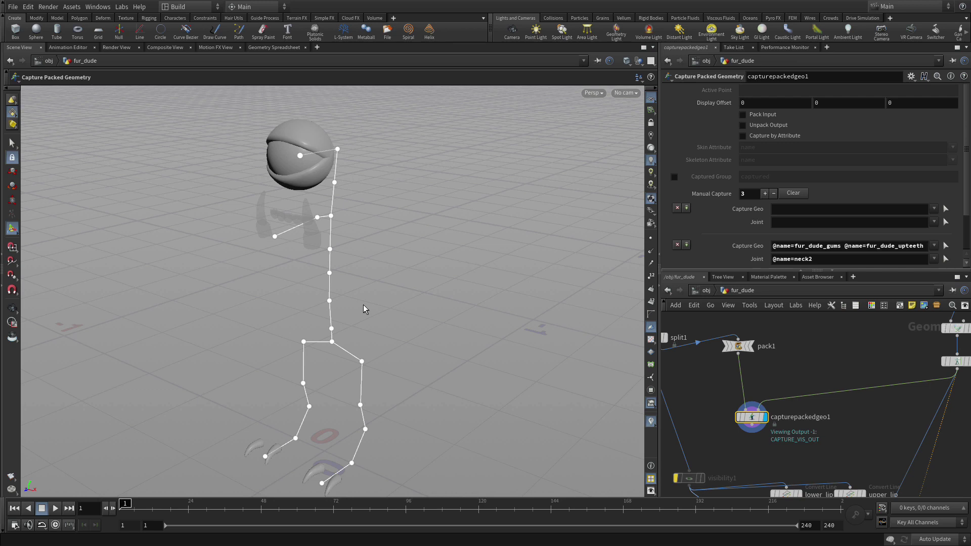
# Bind the right claws to the r_toe joint.
pyautogui.click(943, 210)
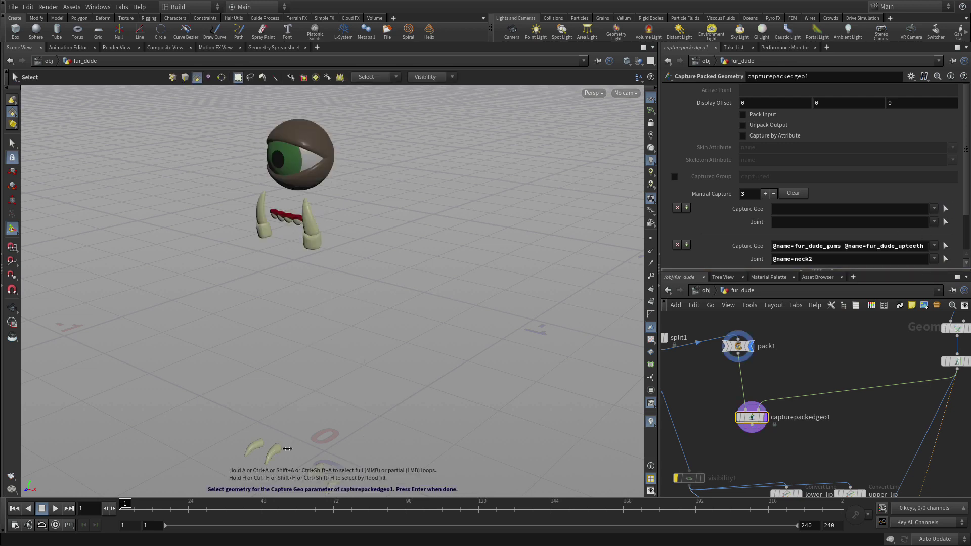
pyautogui.press('Return')
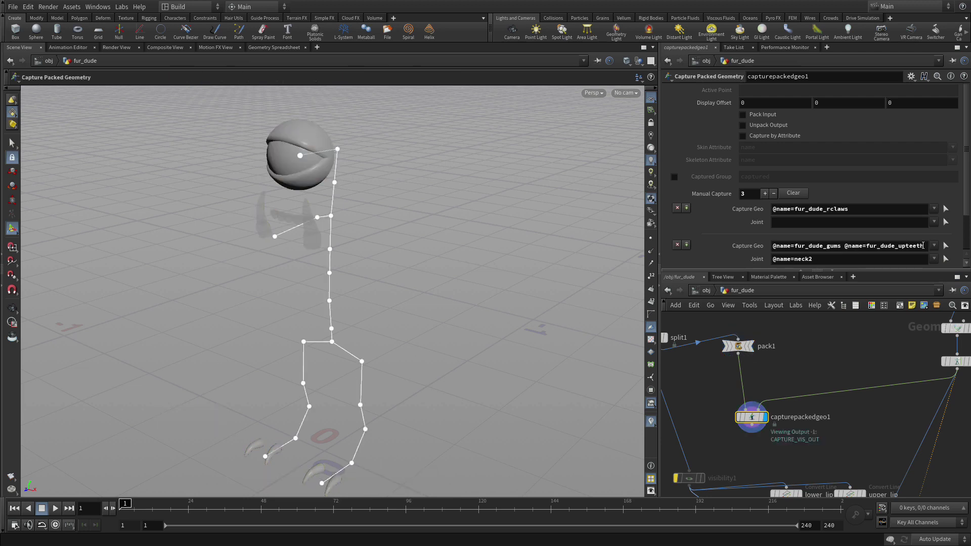
pyautogui.click(934, 222)
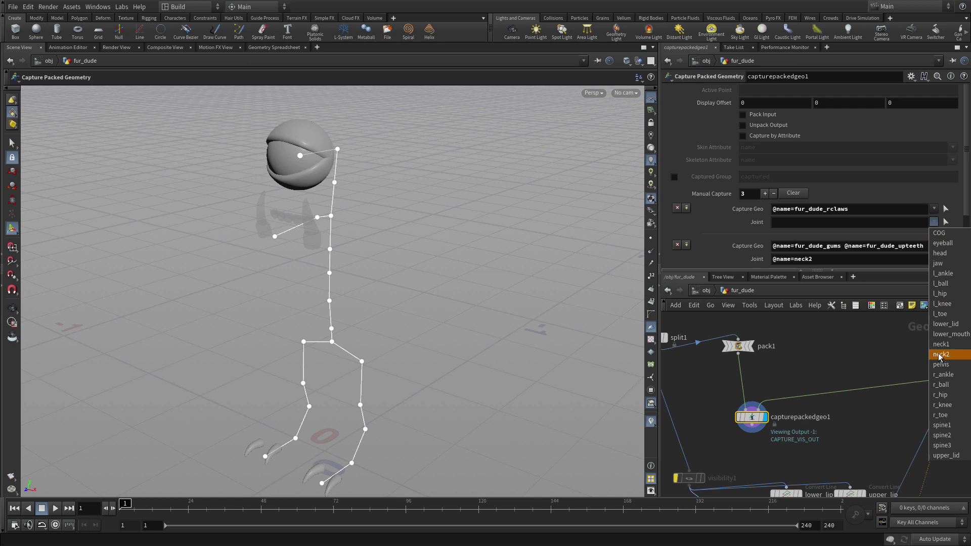
pyautogui.click(940, 415)
# Add an entry binding the left claws to l_toe, then add a fifth entry.
pyautogui.click(686, 207)
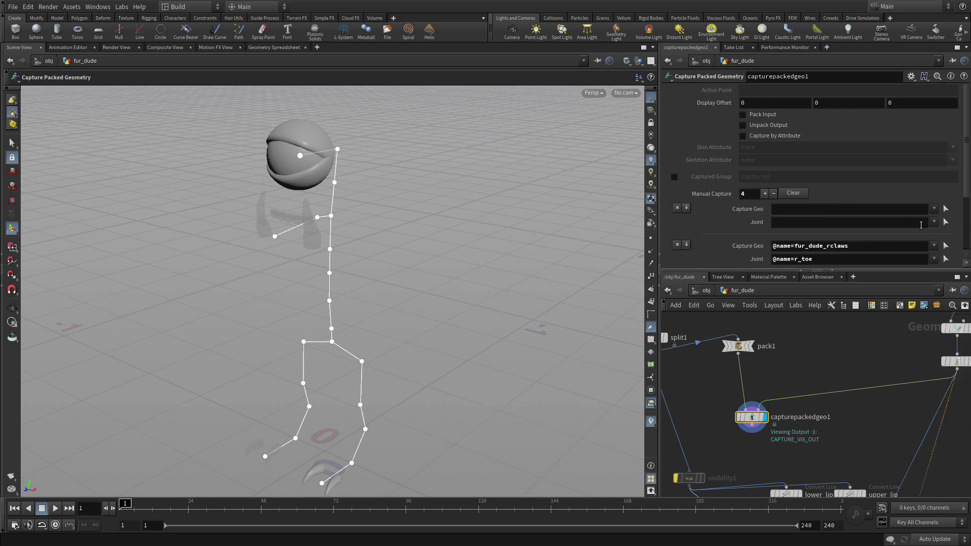
pyautogui.click(945, 208)
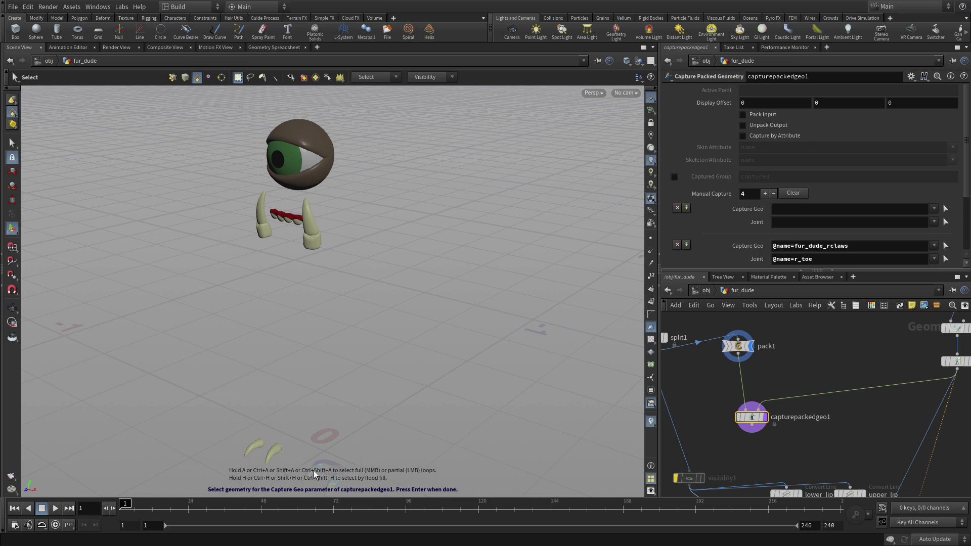
pyautogui.press('space')
pyautogui.moveTo(375, 412); pyautogui.dragTo(362, 416)
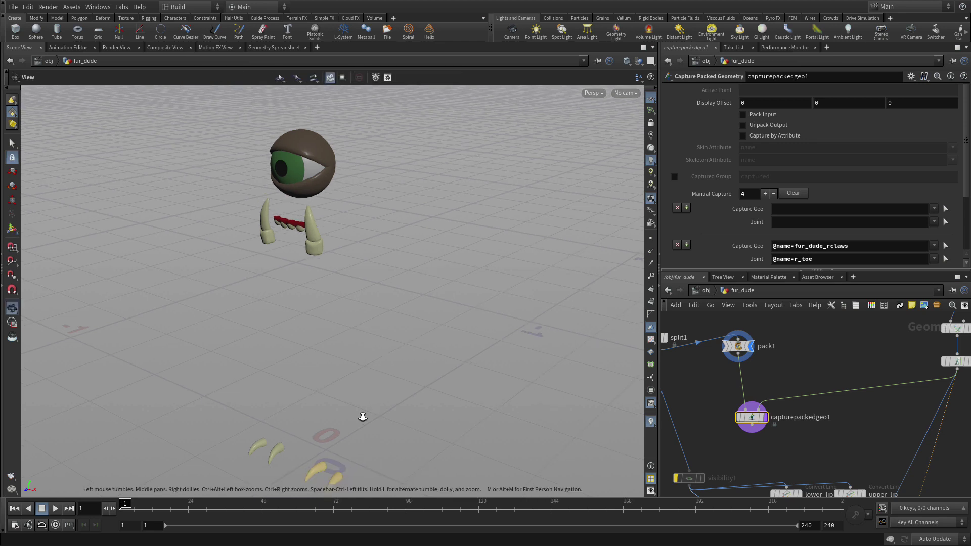
pyautogui.press('Return')
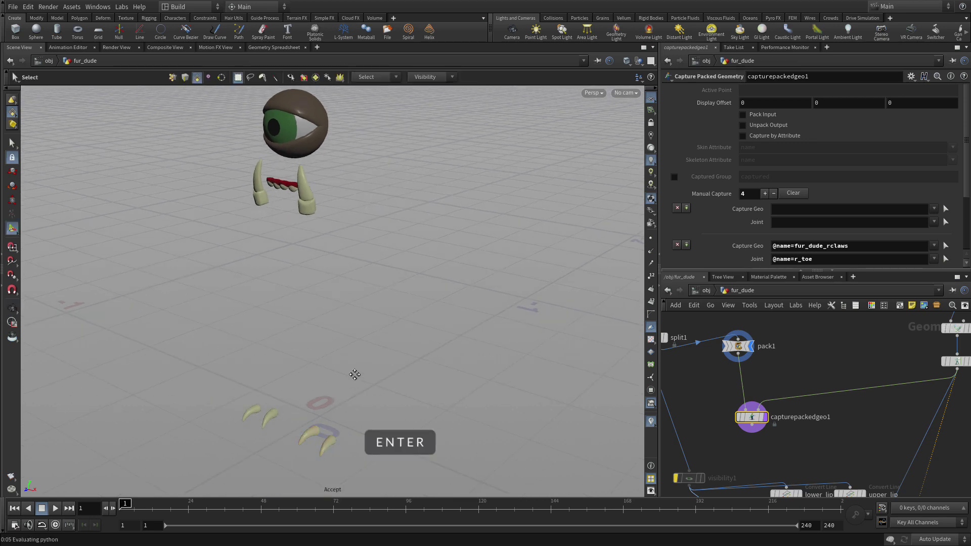
pyautogui.click(933, 222)
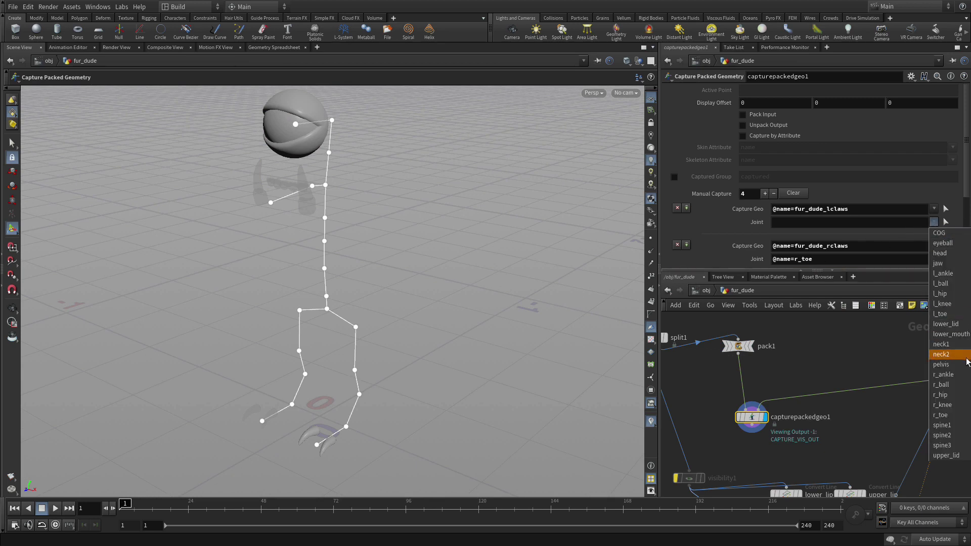
pyautogui.click(957, 314)
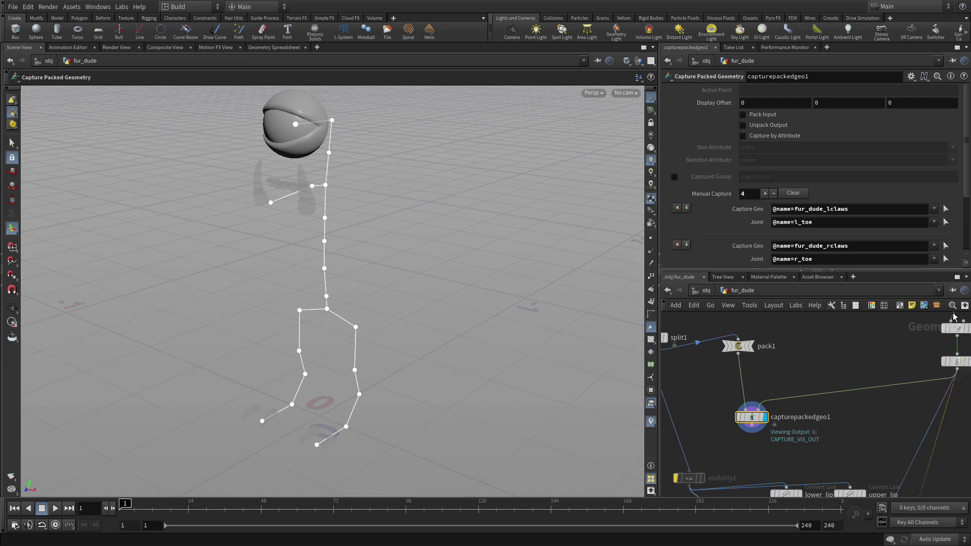
pyautogui.click(686, 209)
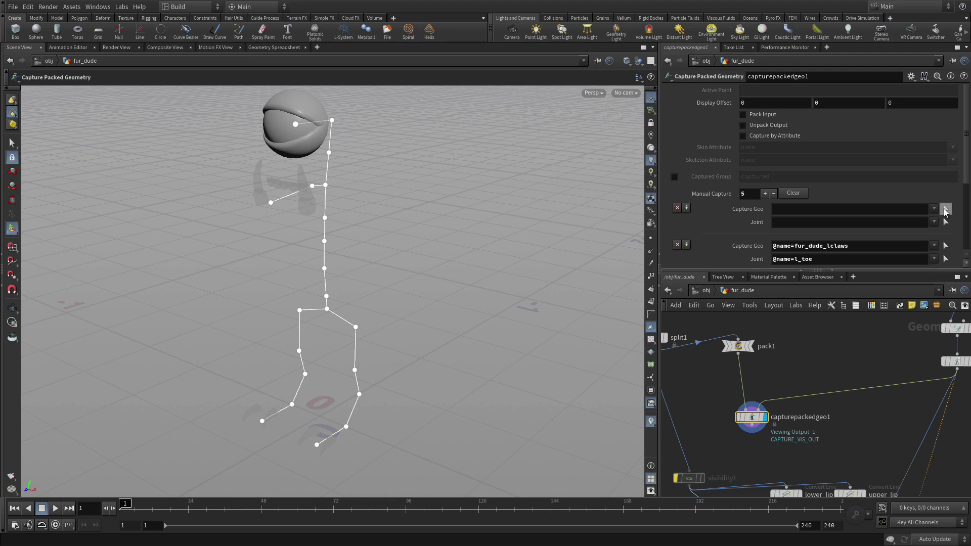
# Bind the fur_dude_eye geometry to the eyeball joint.
pyautogui.click(945, 209)
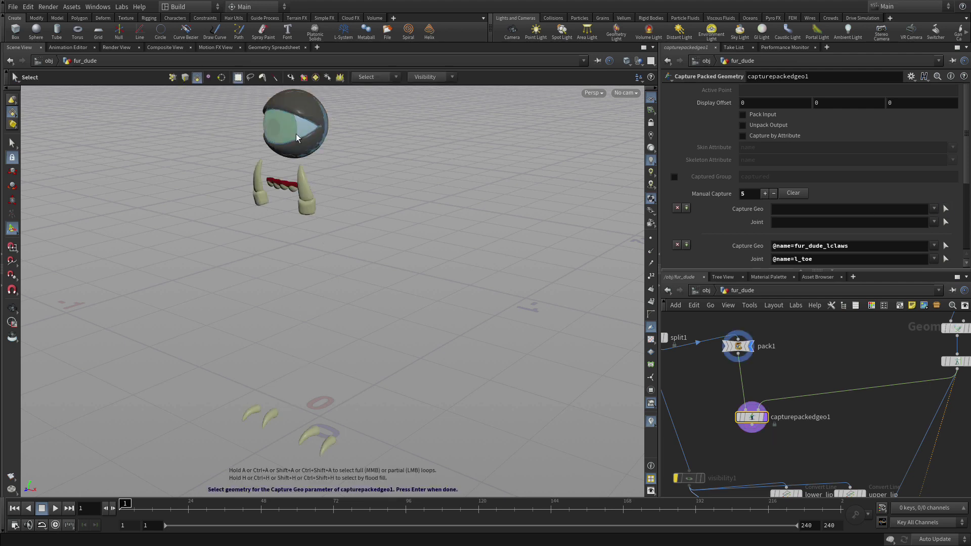
pyautogui.press('Return')
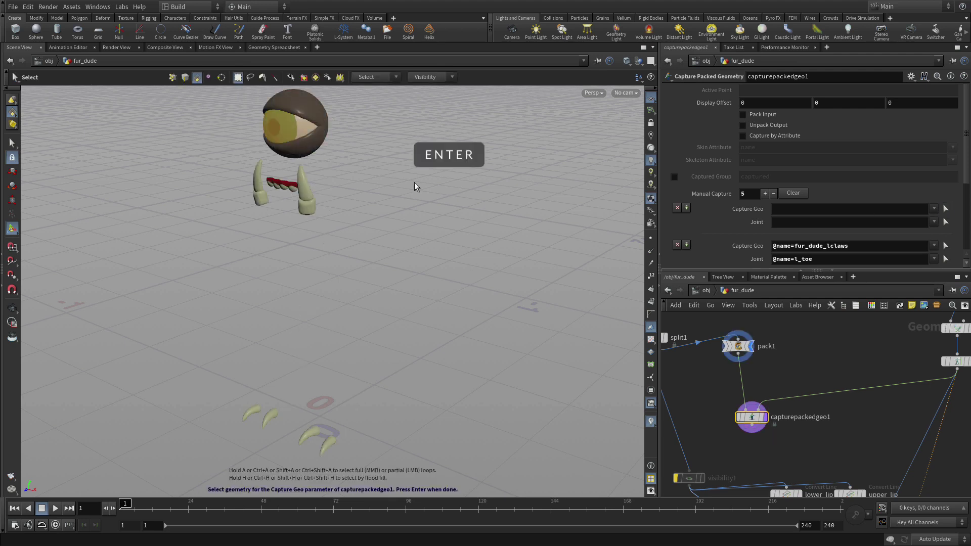
pyautogui.click(933, 222)
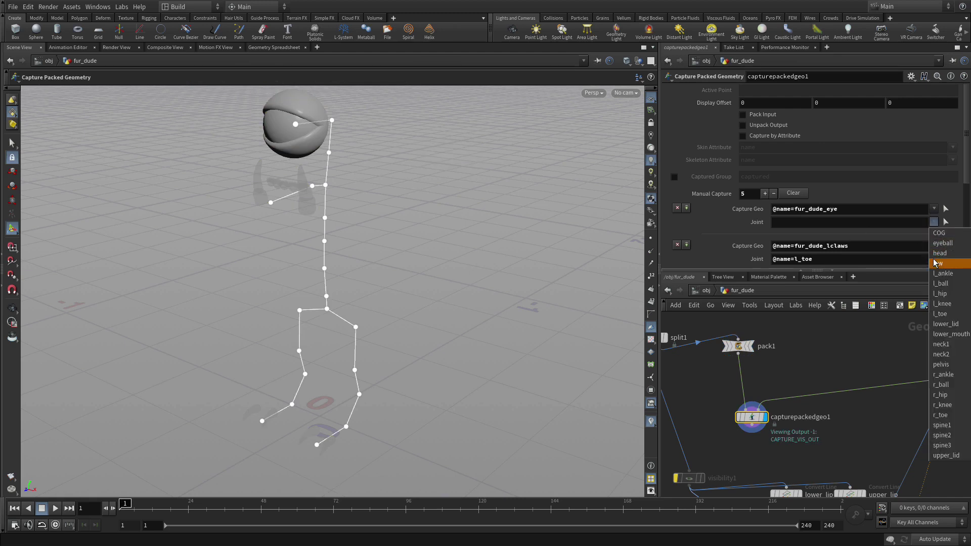
pyautogui.click(939, 243)
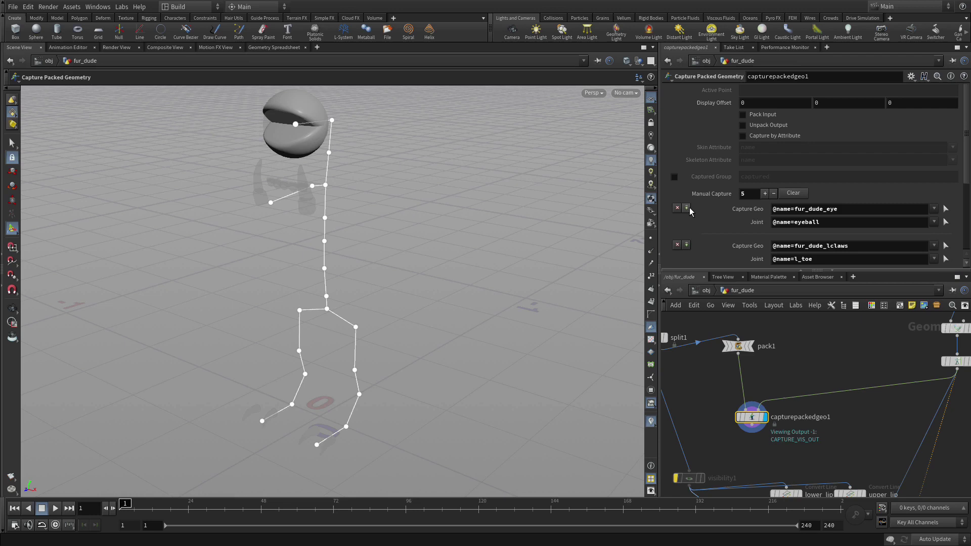
# Add an entry binding fur_dude_uplid to the upper_lid joint.
pyautogui.click(686, 208)
pyautogui.click(944, 209)
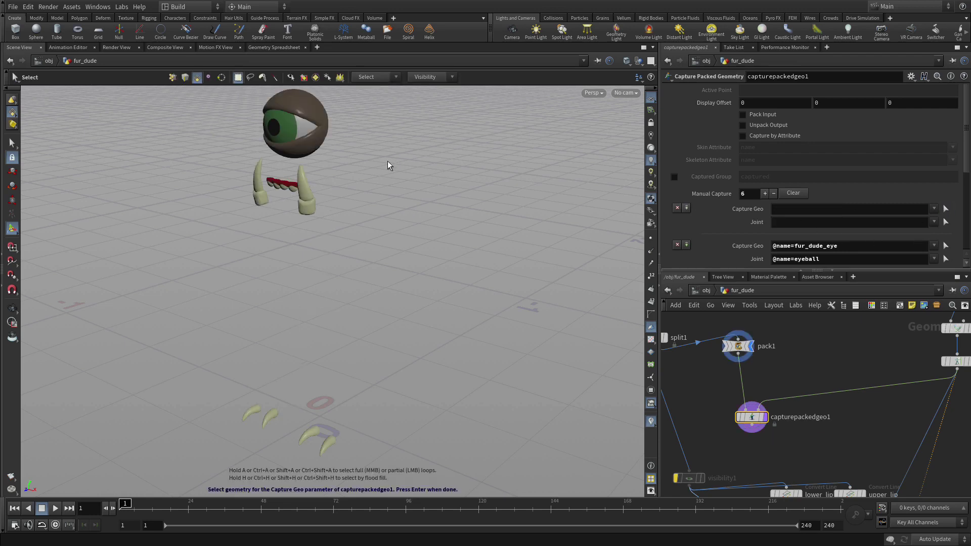
pyautogui.press('Return')
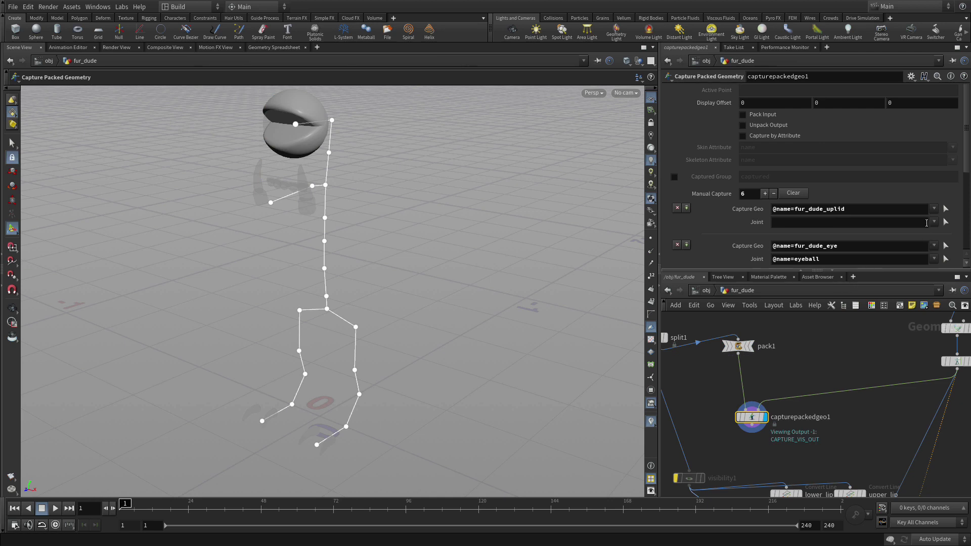
pyautogui.click(934, 222)
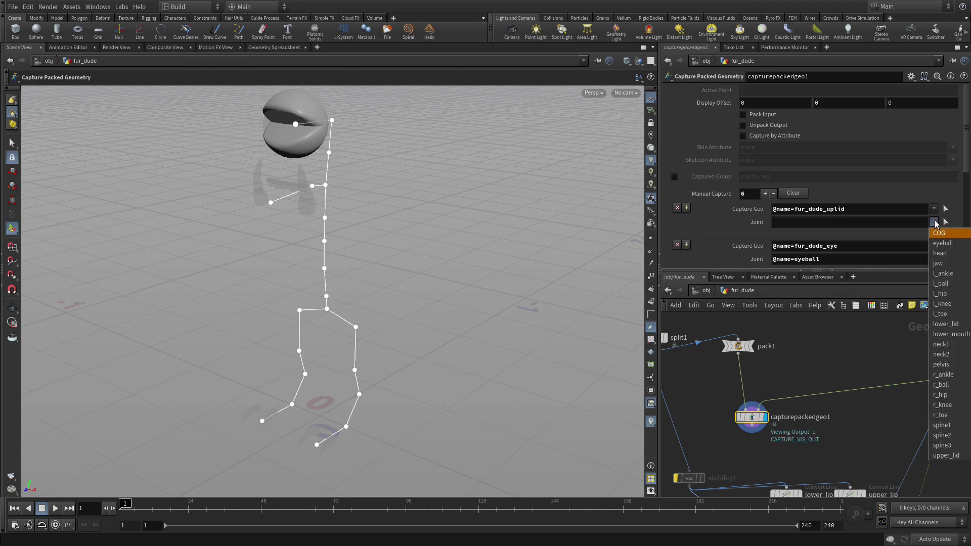
pyautogui.click(946, 455)
# Add an entry binding fur_dude_lowlid to the lower_lid joint.
pyautogui.click(686, 207)
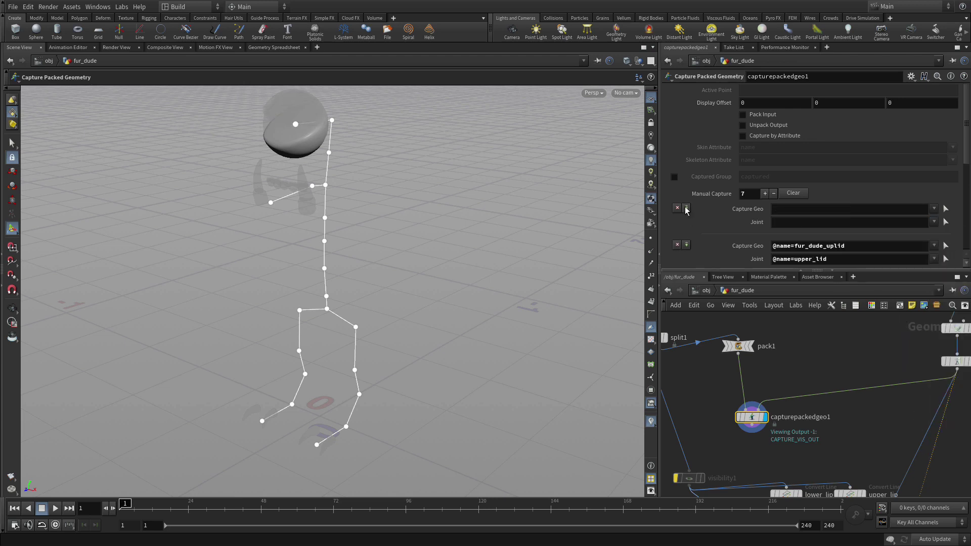
pyautogui.click(945, 209)
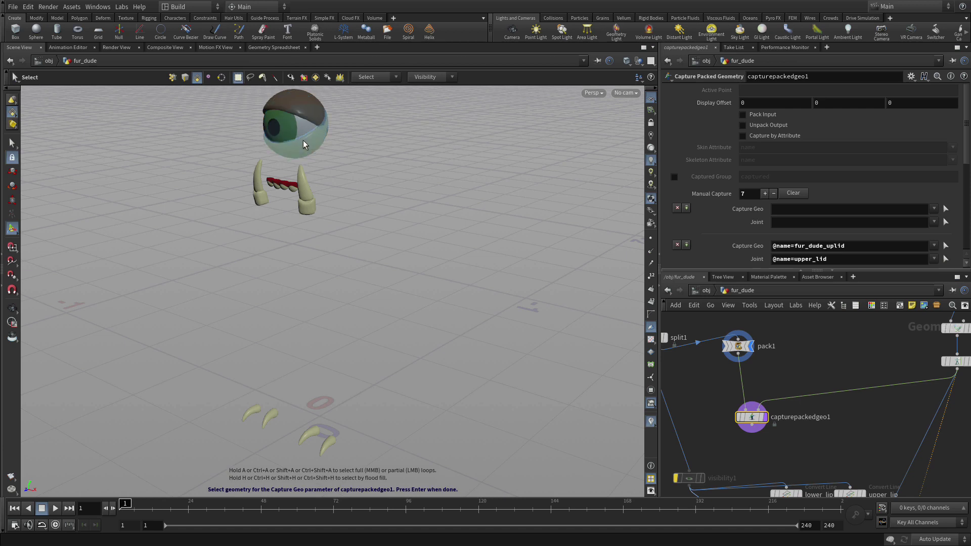
pyautogui.press('Return')
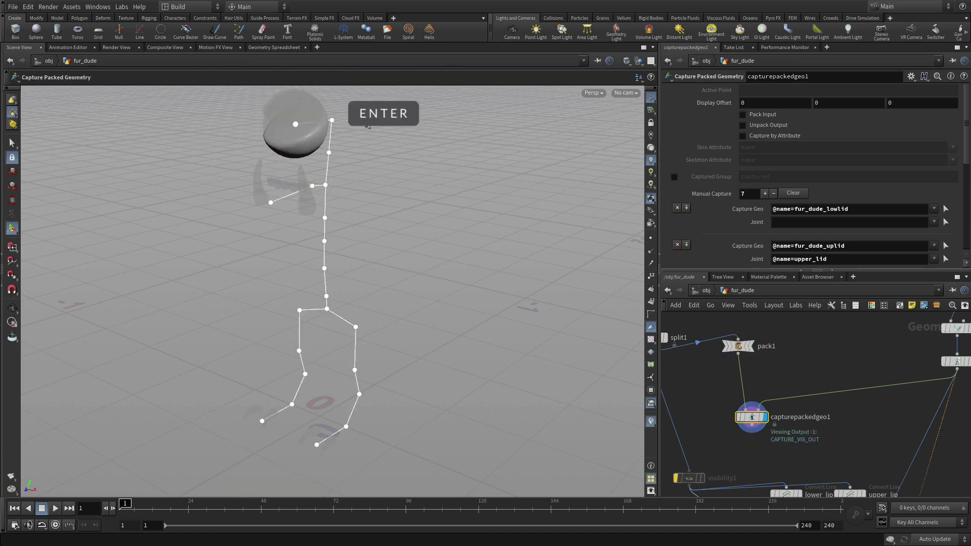
pyautogui.click(934, 223)
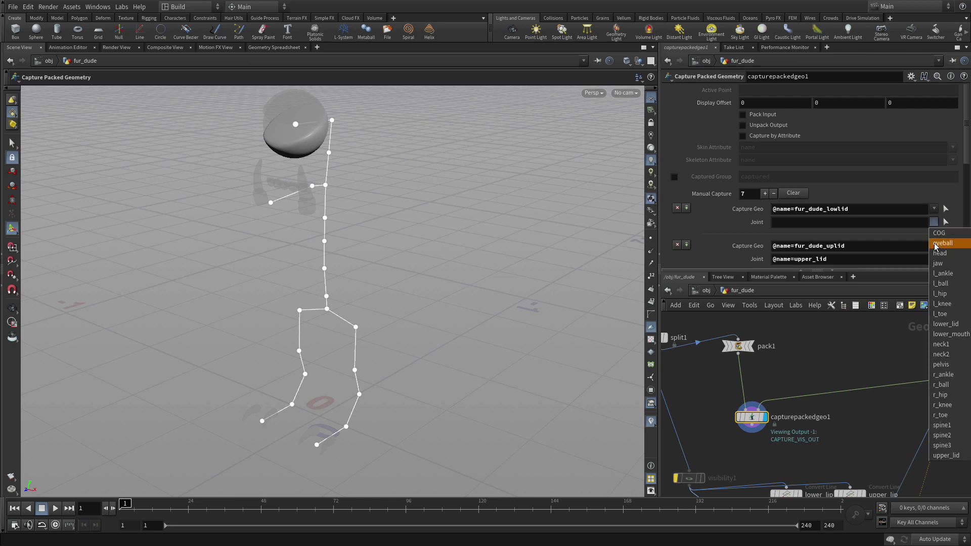
pyautogui.click(957, 329)
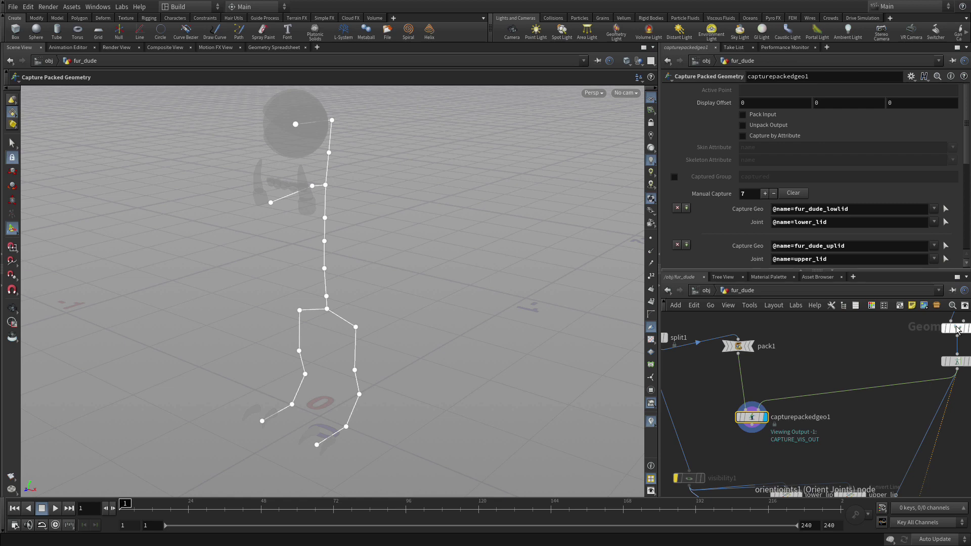
# Wire capturepackedgeo1's output into the input of bonedeform1.
pyautogui.press('h')
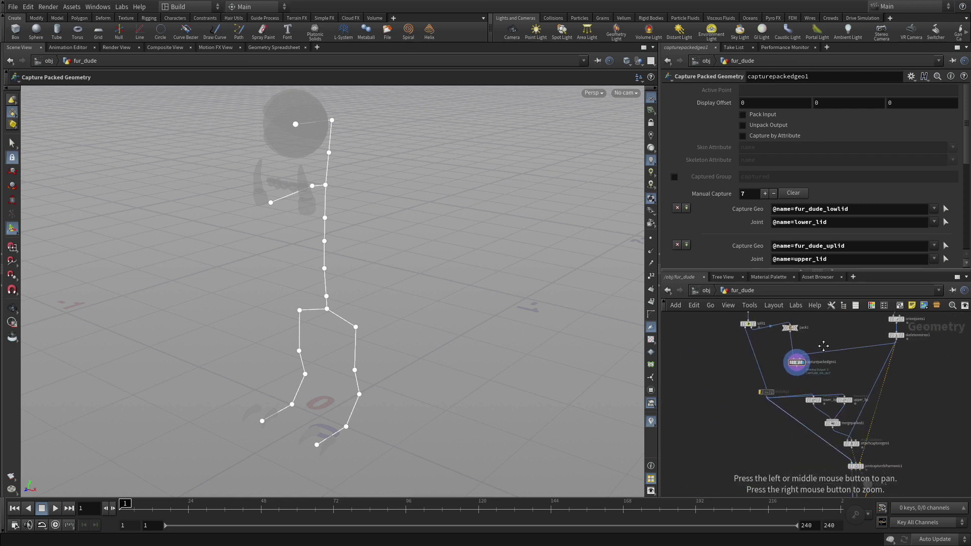
pyautogui.moveTo(823, 346); pyautogui.dragTo(749, 279)
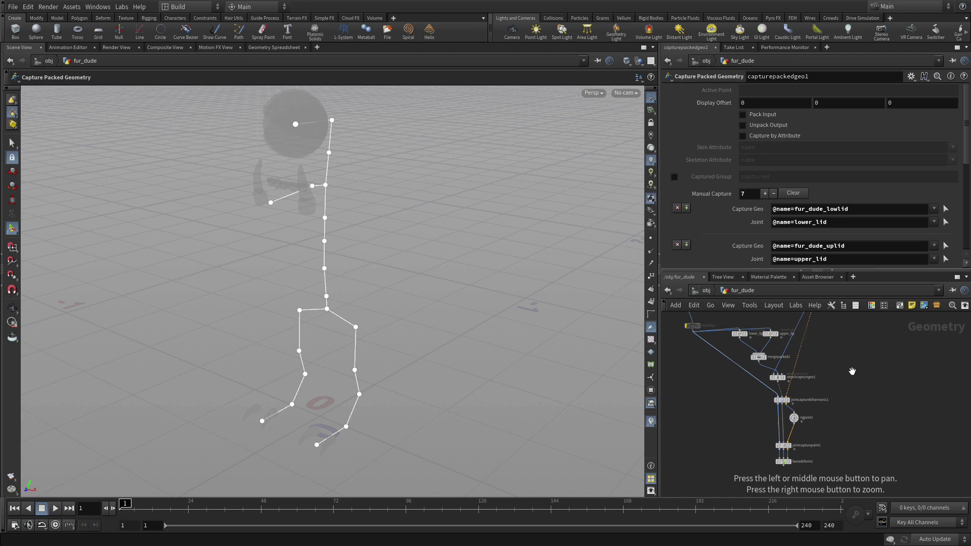
pyautogui.moveTo(852, 372); pyautogui.dragTo(888, 381)
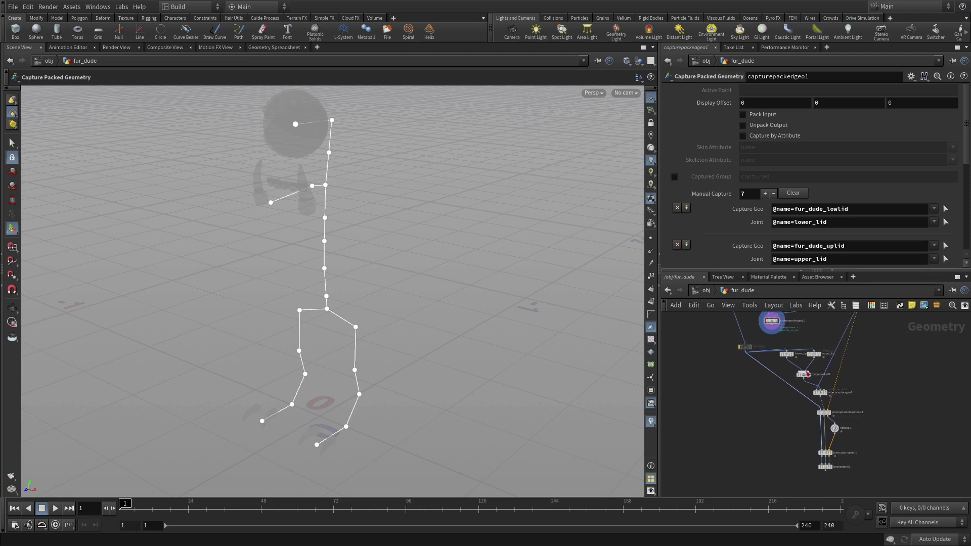
pyautogui.click(772, 330)
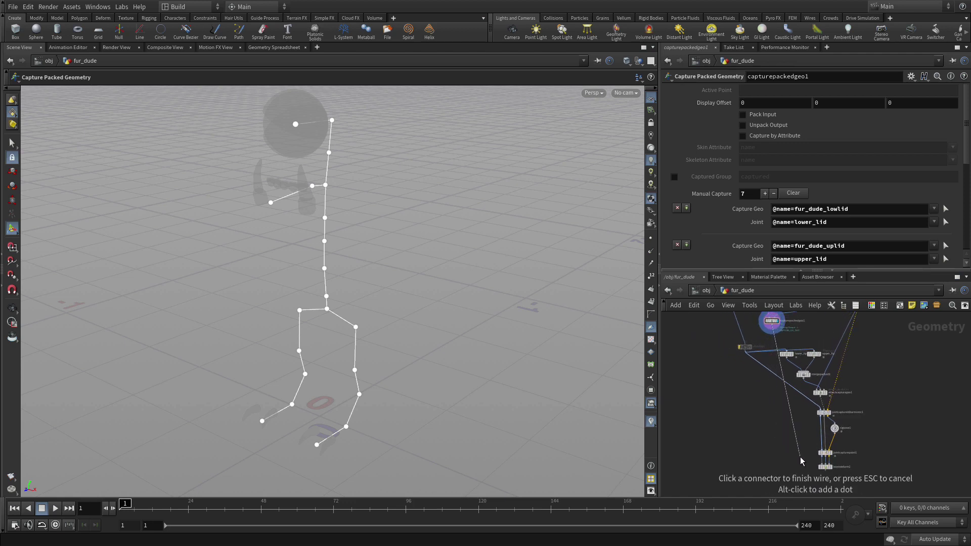
pyautogui.click(823, 468)
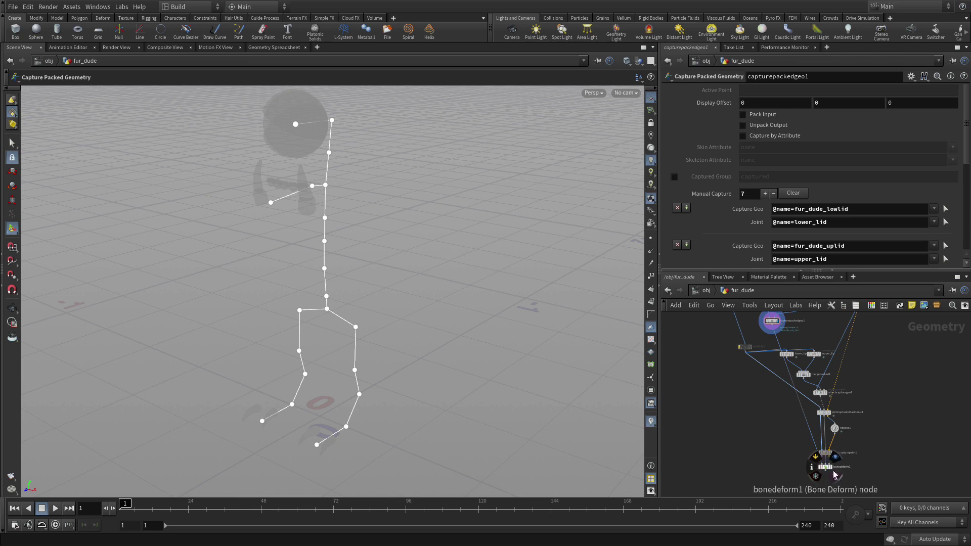
# Display bonedeform1, then in rigpose1 rotate the jaw open and tilt the head at neck2.
pyautogui.click(836, 458)
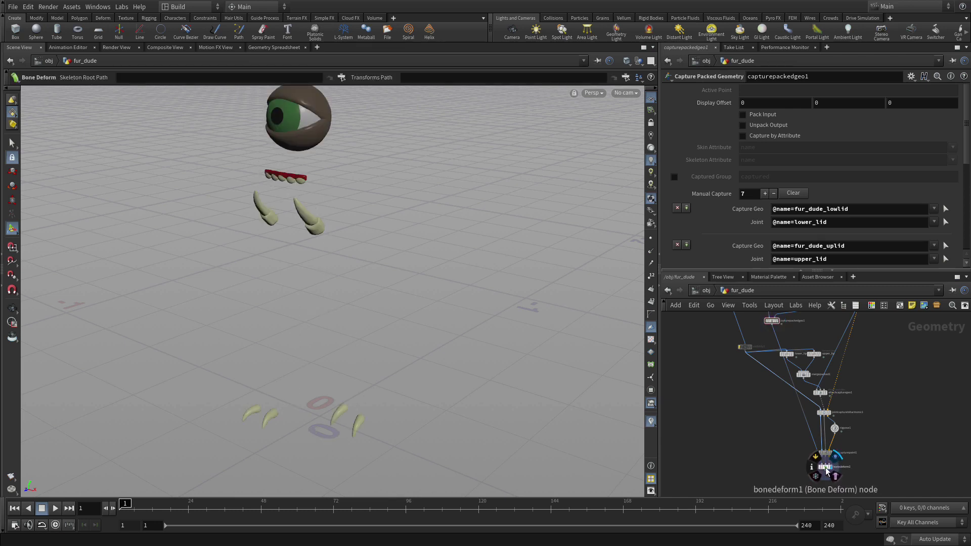
pyautogui.click(834, 429)
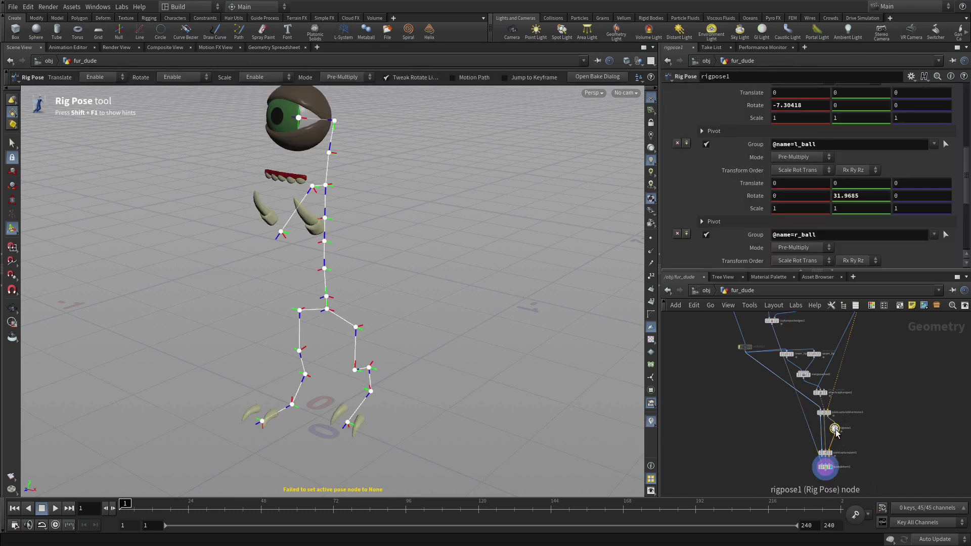
pyautogui.click(314, 190)
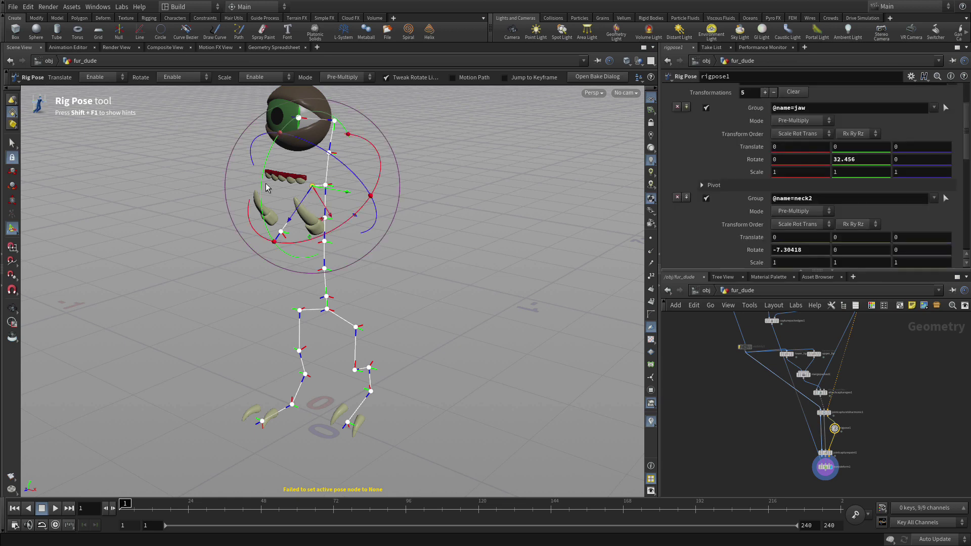
pyautogui.moveTo(266, 187); pyautogui.dragTo(244, 174)
pyautogui.click(325, 185)
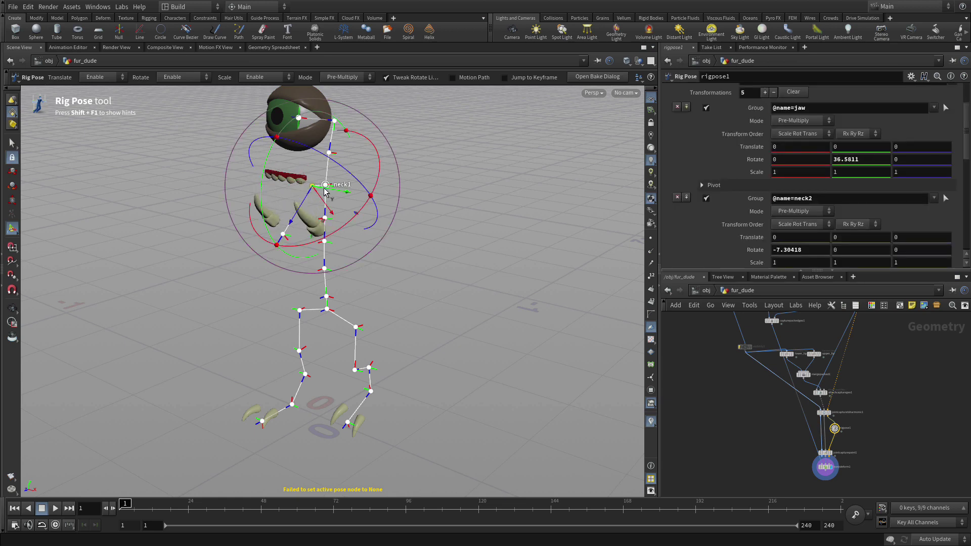
pyautogui.click(328, 152)
pyautogui.moveTo(307, 163); pyautogui.dragTo(287, 182)
# Rotate the r_ball foot joint to 5.67622 and l_ball to 33.6603.
pyautogui.click(292, 404)
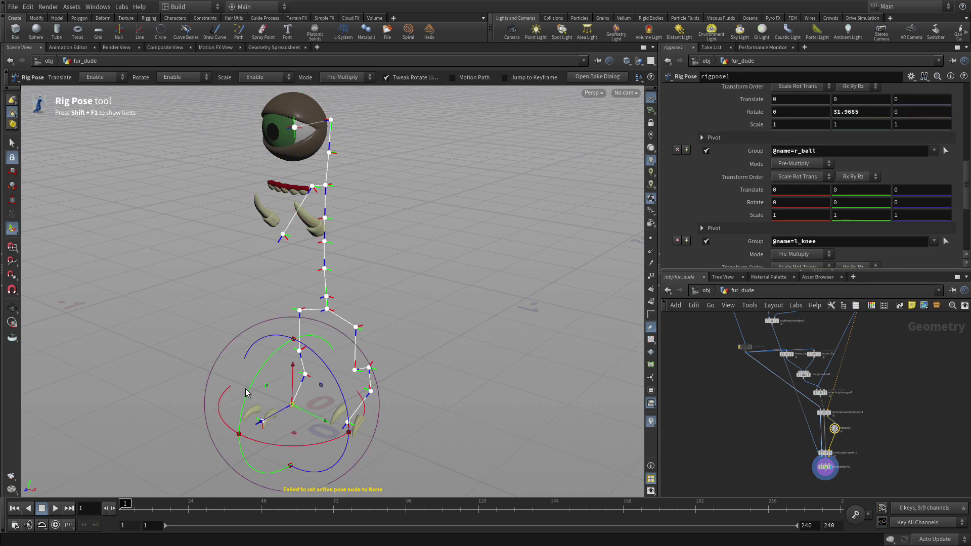
pyautogui.click(273, 380)
pyautogui.click(292, 404)
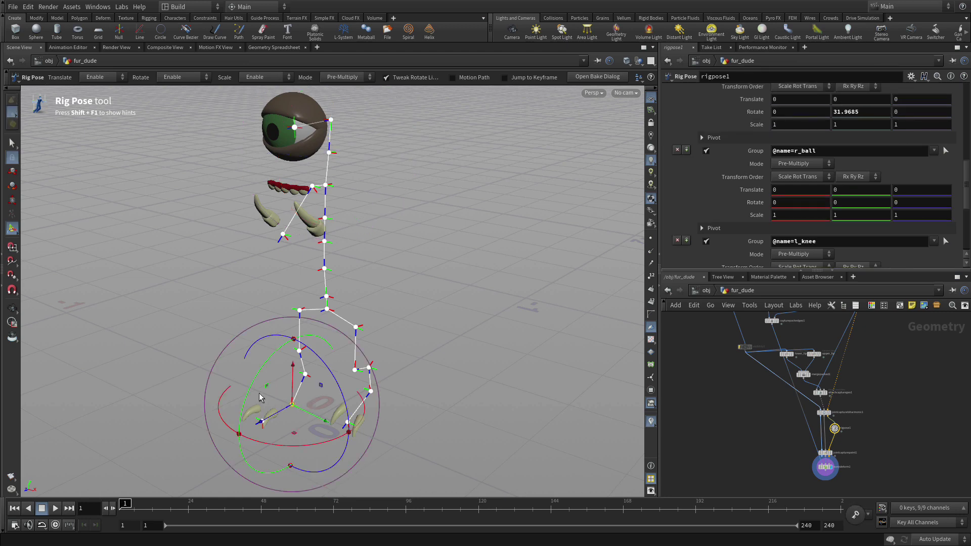
pyautogui.moveTo(259, 390)
pyautogui.mouseDown()
pyautogui.moveTo(274, 355)
pyautogui.moveTo(258, 404)
pyautogui.mouseUp()
pyautogui.click(384, 402)
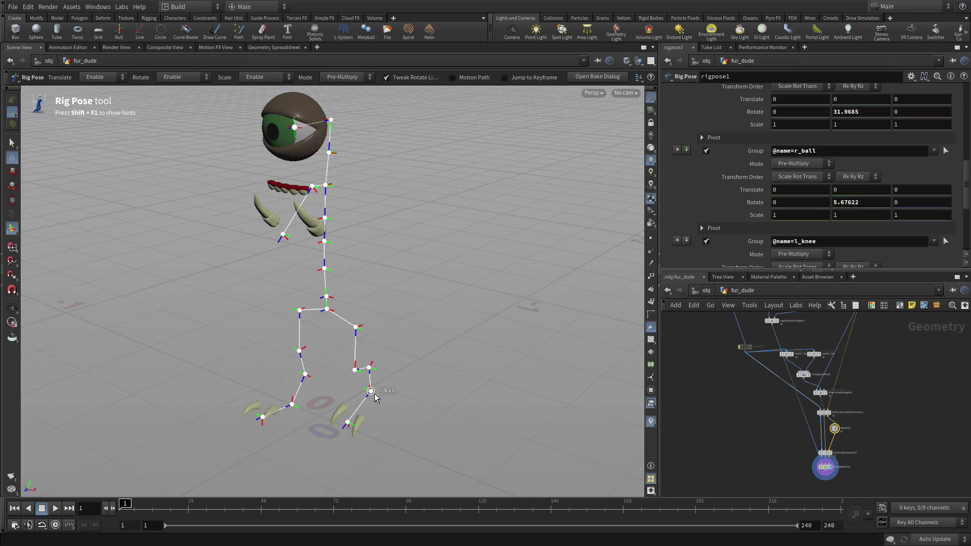
pyautogui.click(371, 391)
pyautogui.moveTo(332, 395)
pyautogui.mouseDown()
pyautogui.moveTo(348, 425)
pyautogui.moveTo(336, 419)
pyautogui.moveTo(333, 397)
pyautogui.mouseUp()
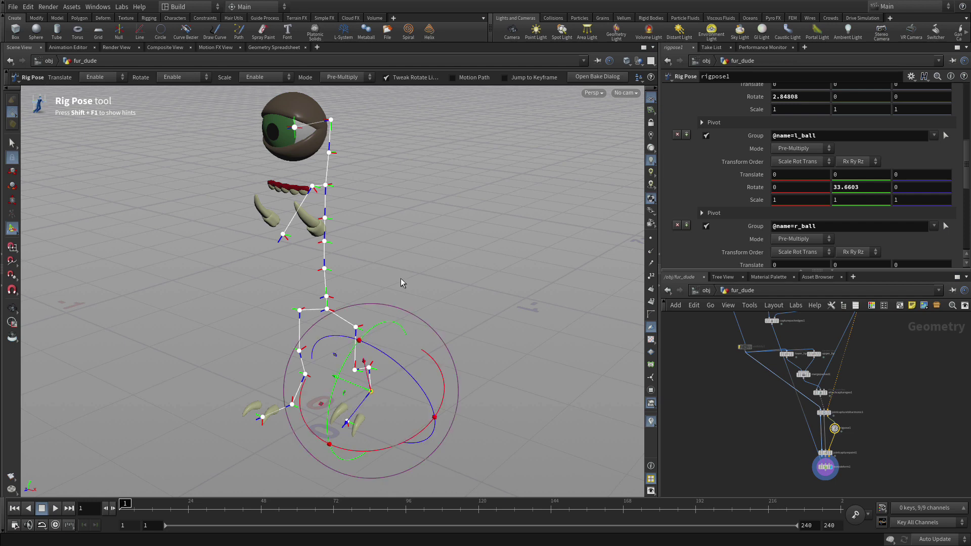
# Rotate lower_lid to -3.2637 and upper_lid to -18.9085 to narrow the eyelids.
pyautogui.click(296, 130)
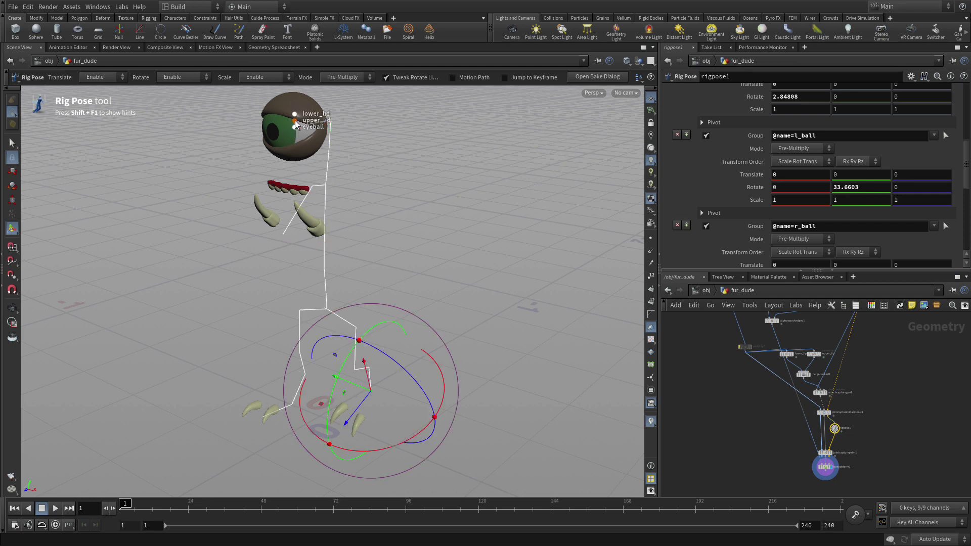
pyautogui.click(295, 118)
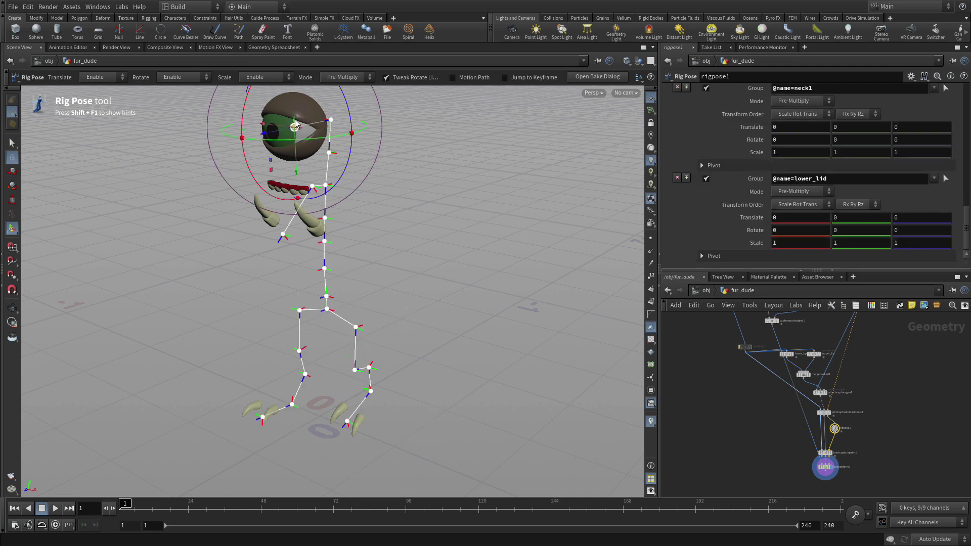
pyautogui.moveTo(250, 169); pyautogui.dragTo(275, 147)
pyautogui.moveTo(294, 126)
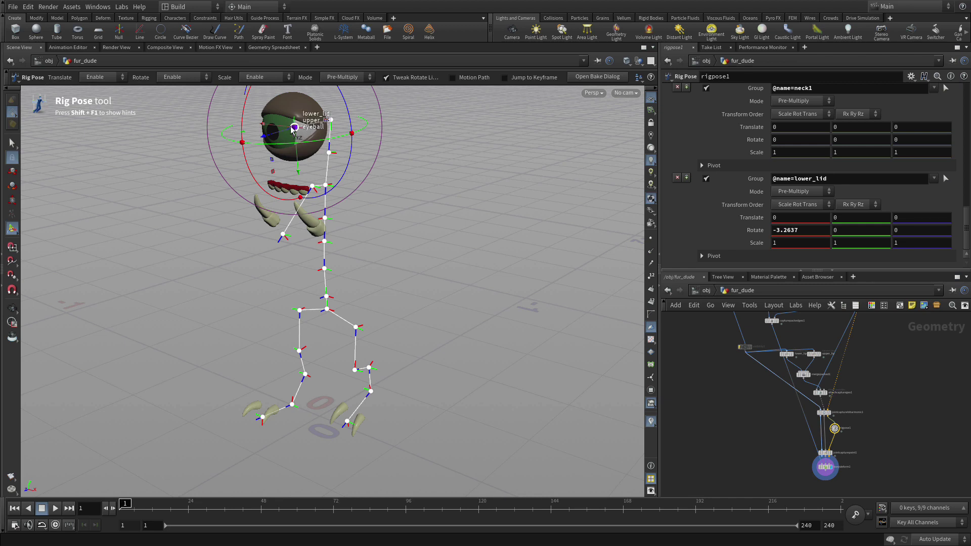
pyautogui.click(513, 174)
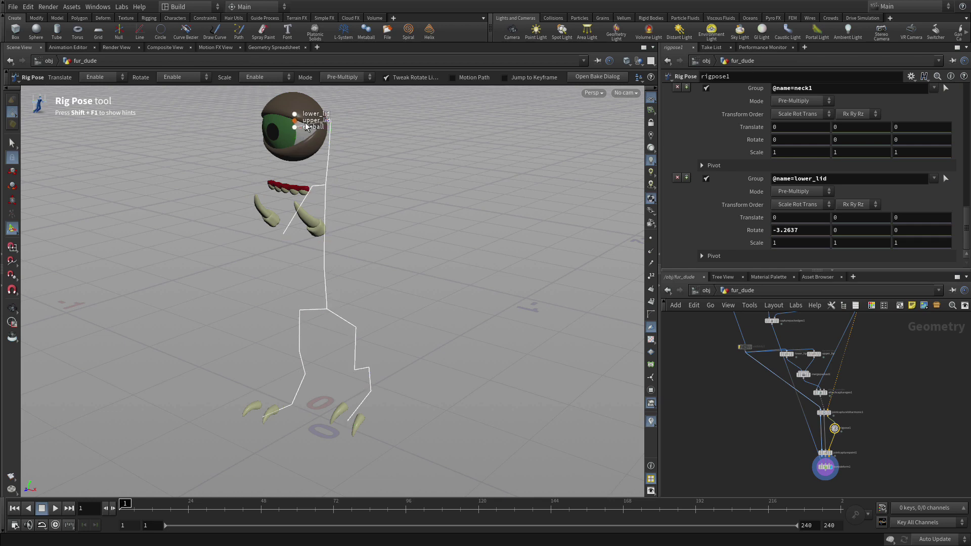
pyautogui.click(309, 122)
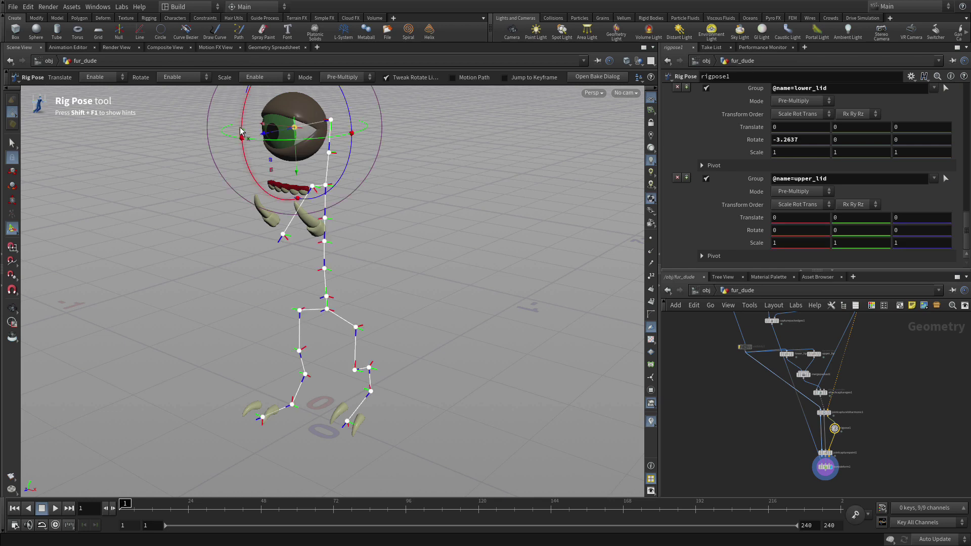
pyautogui.moveTo(245, 131)
pyautogui.mouseDown()
pyautogui.moveTo(248, 159)
pyautogui.moveTo(252, 147)
pyautogui.mouseUp()
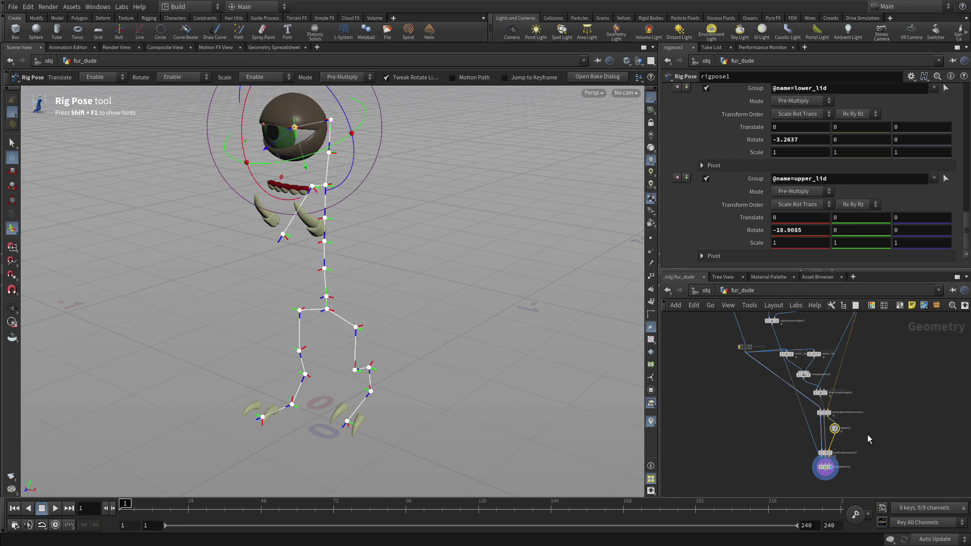
# Move bonedeform1 lower in the network and deselect.
pyautogui.scroll(5, 867, 435)
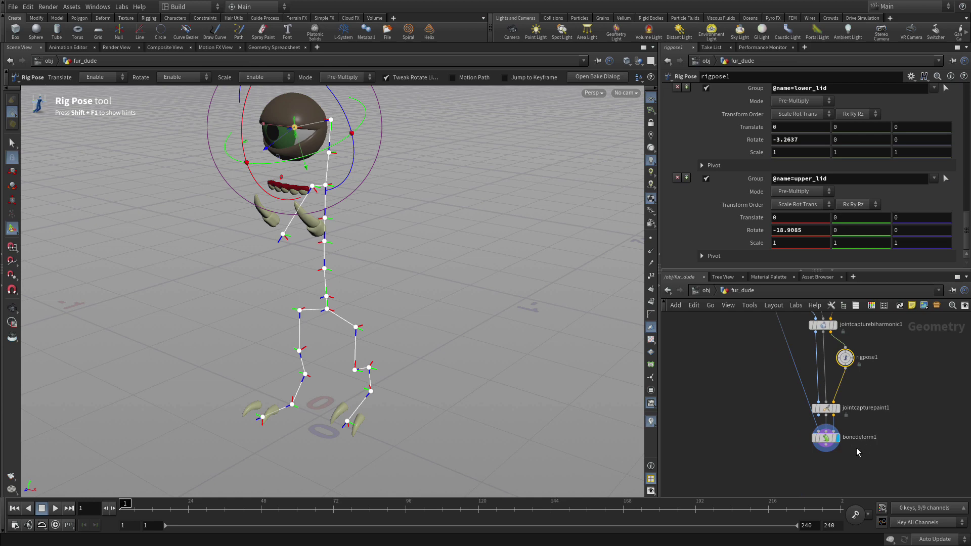
pyautogui.moveTo(826, 438); pyautogui.dragTo(818, 487)
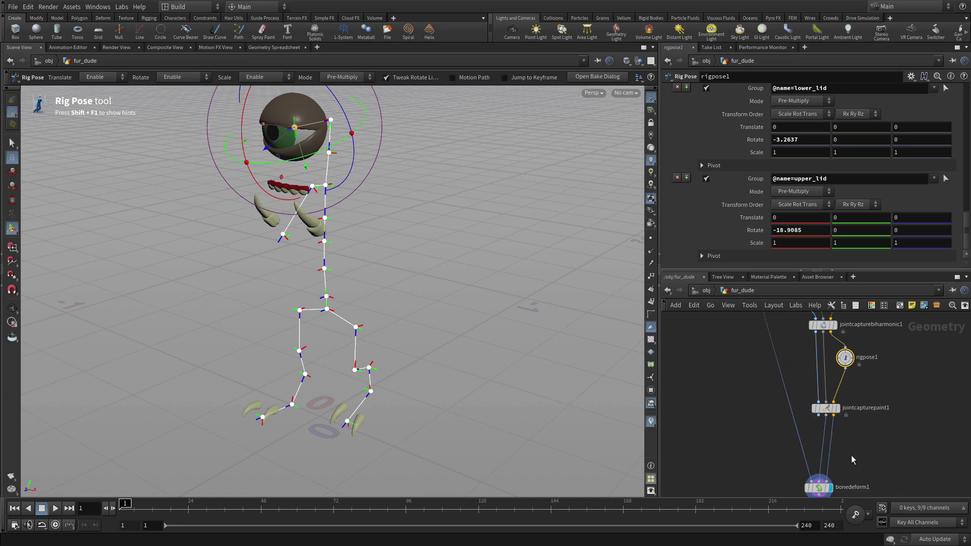
pyautogui.click(851, 456)
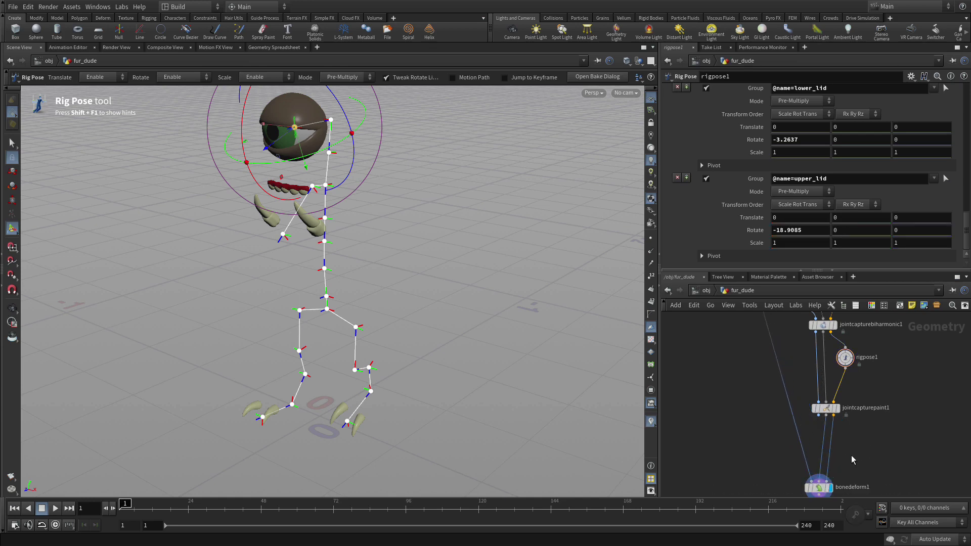
# Insert merge1 above bonedeform1, combining capturepackedgeo1 with jointcapturepaint1 as second input.
pyautogui.press('Tab')
pyautogui.write('mer')
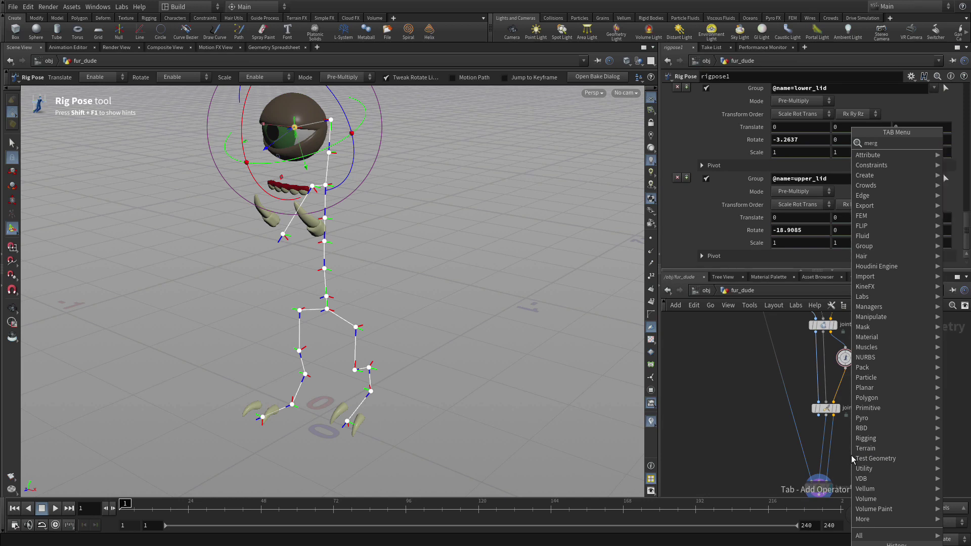
pyautogui.press('Return')
pyautogui.click(802, 454)
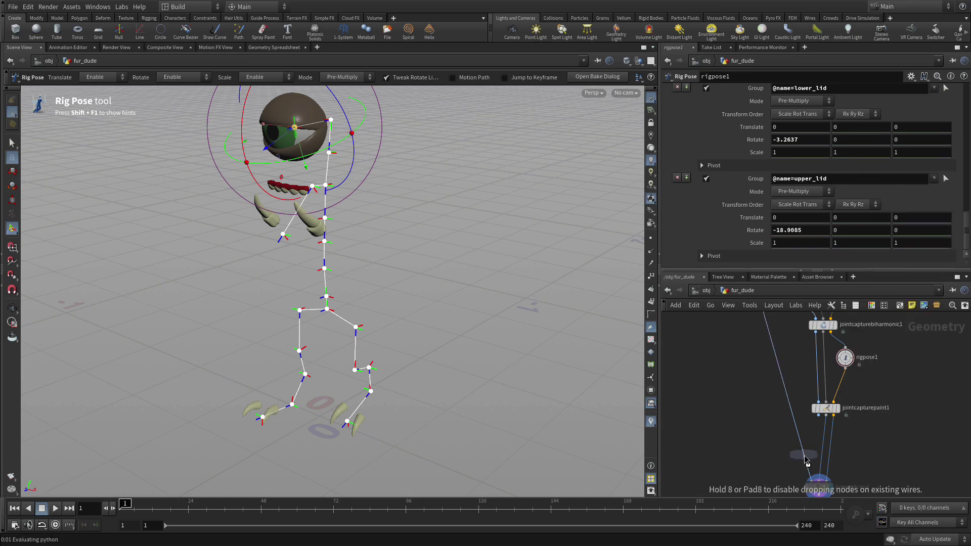
pyautogui.click(819, 417)
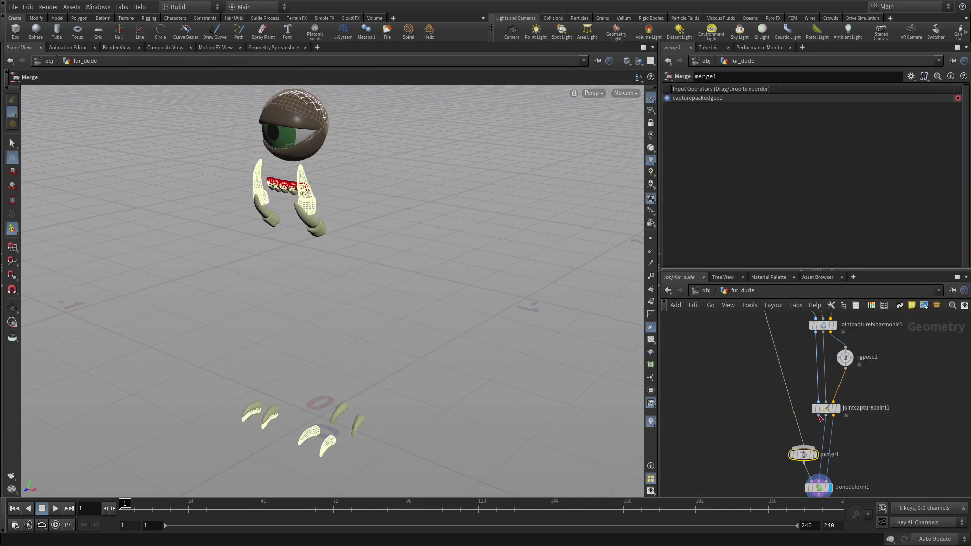
pyautogui.click(804, 455)
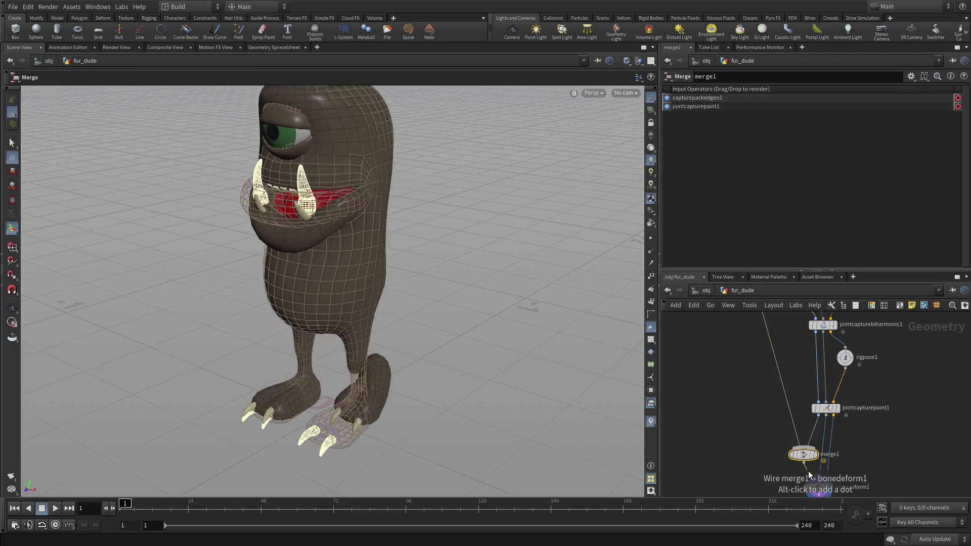
pyautogui.scroll(-1, 834, 445)
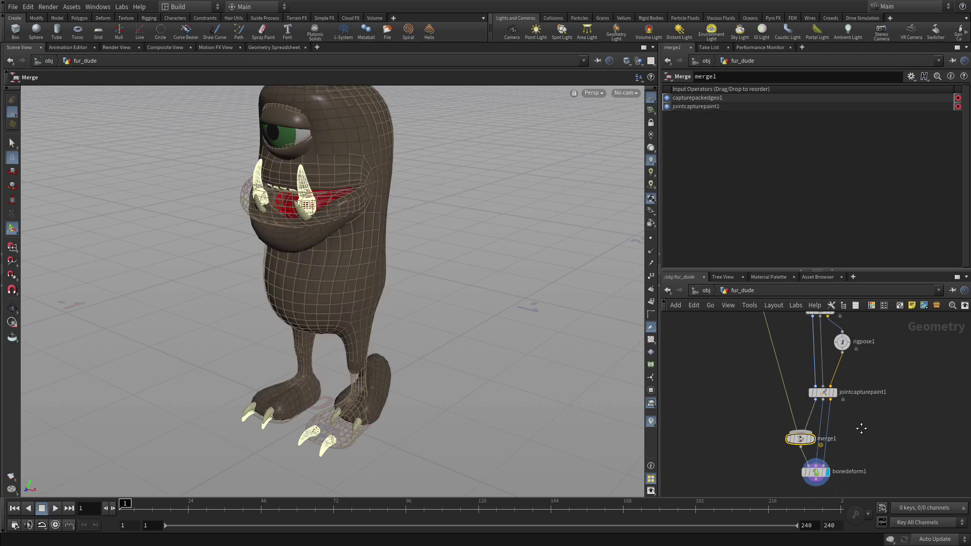
pyautogui.click(819, 469)
# Select rigpose1 and rotate the jaw to test the teeth following.
pyautogui.click(840, 337)
pyautogui.press('Return')
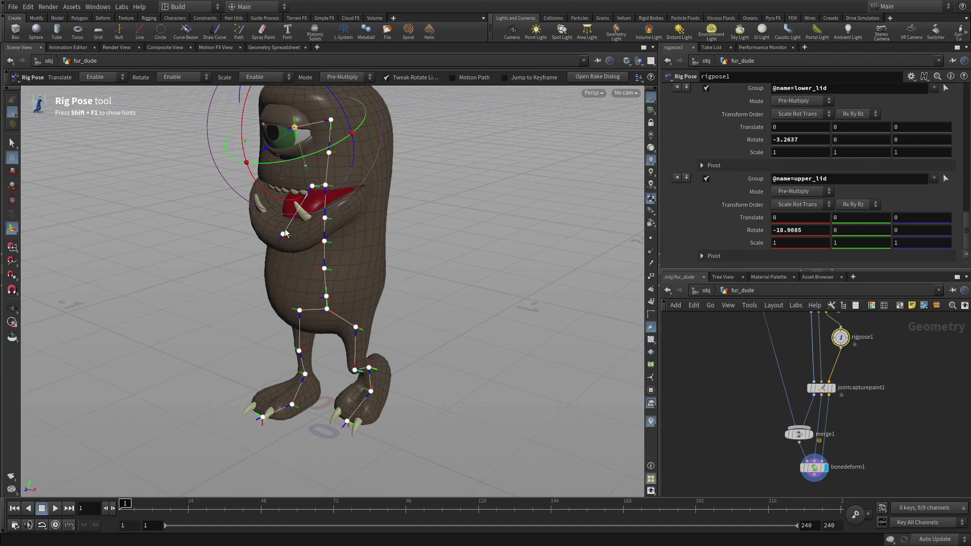
pyautogui.click(293, 203)
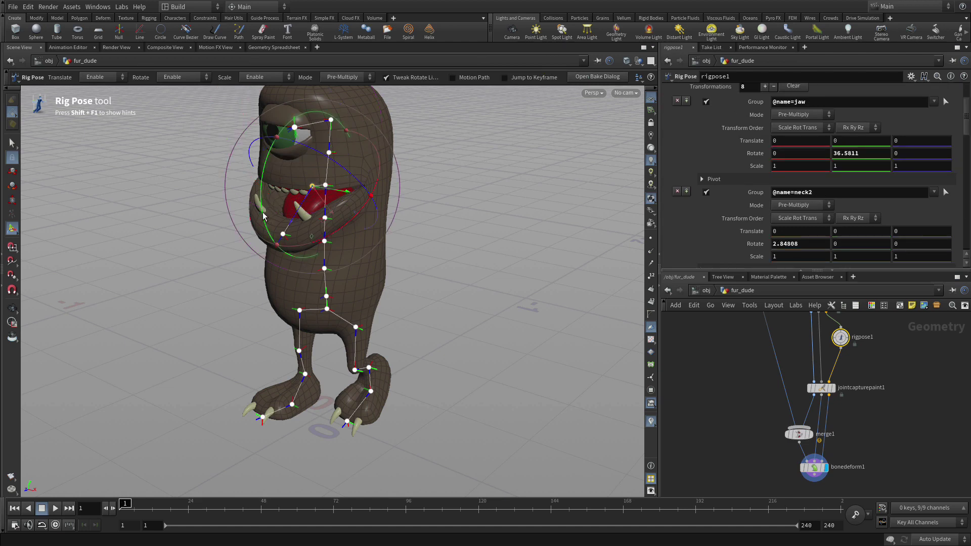
pyautogui.moveTo(263, 216)
pyautogui.mouseDown()
pyautogui.moveTo(250, 164)
pyautogui.moveTo(247, 205)
pyautogui.mouseUp()
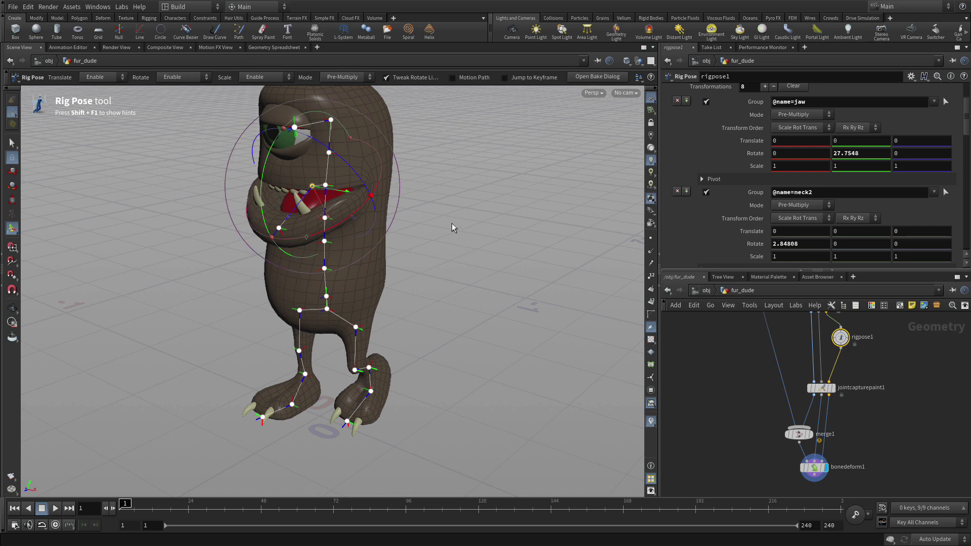
# Try an l_ball foot rotation, undo it back to 33.6603, and move merge1 left.
pyautogui.click(372, 395)
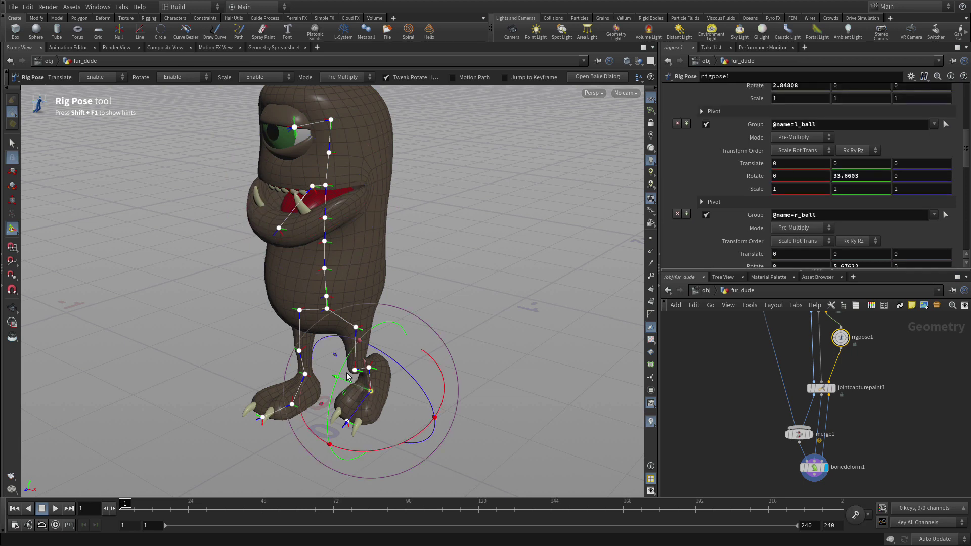
pyautogui.moveTo(346, 375); pyautogui.dragTo(329, 350)
pyautogui.hotkey('ctrl', 'z')
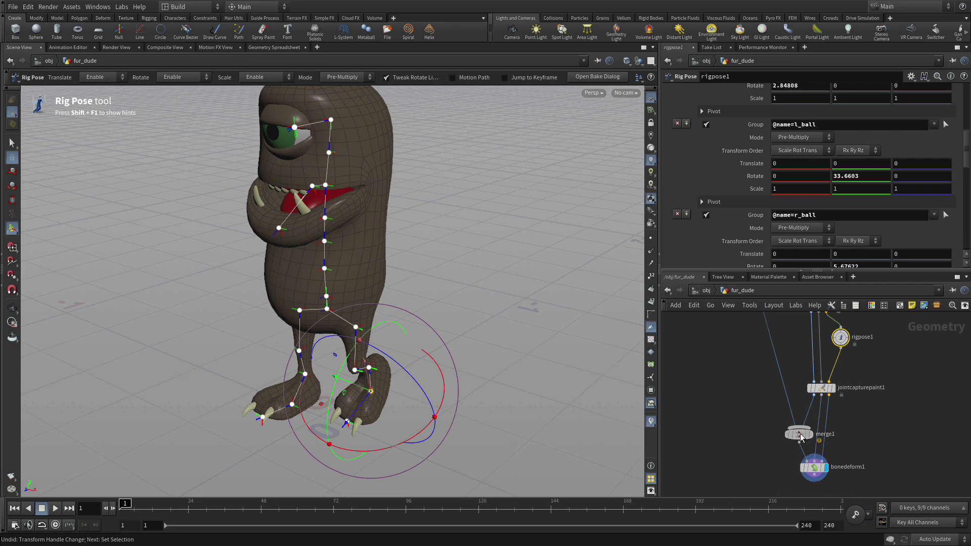
pyautogui.moveTo(801, 437); pyautogui.dragTo(762, 445)
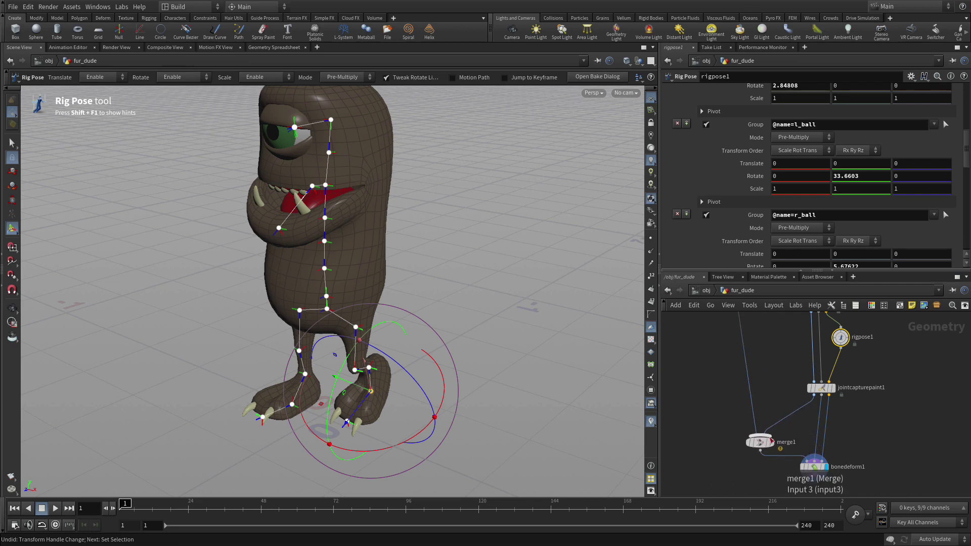
pyautogui.click(717, 394)
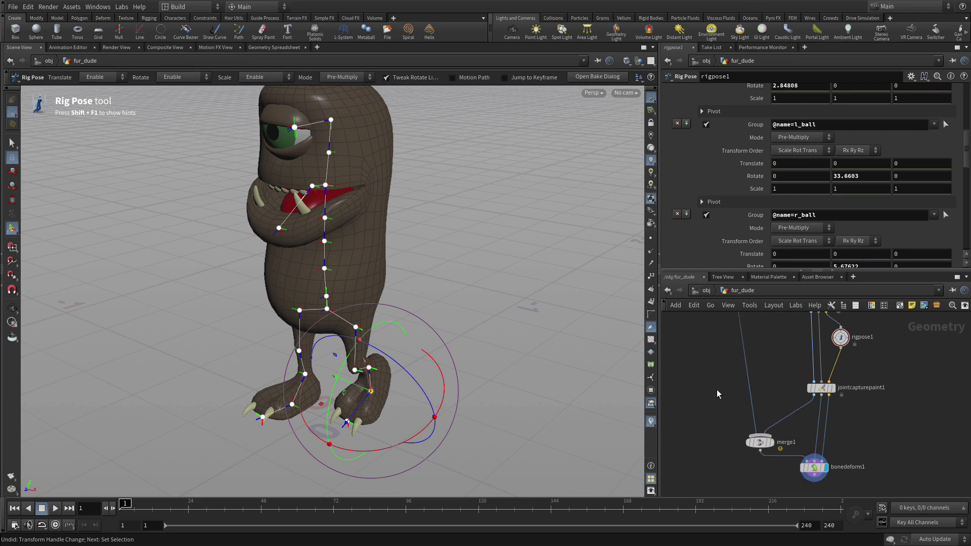
# Add unpack1 on the packed-geometry wire above merge1, transferring attributes * ^Cd.
pyautogui.press('Tab')
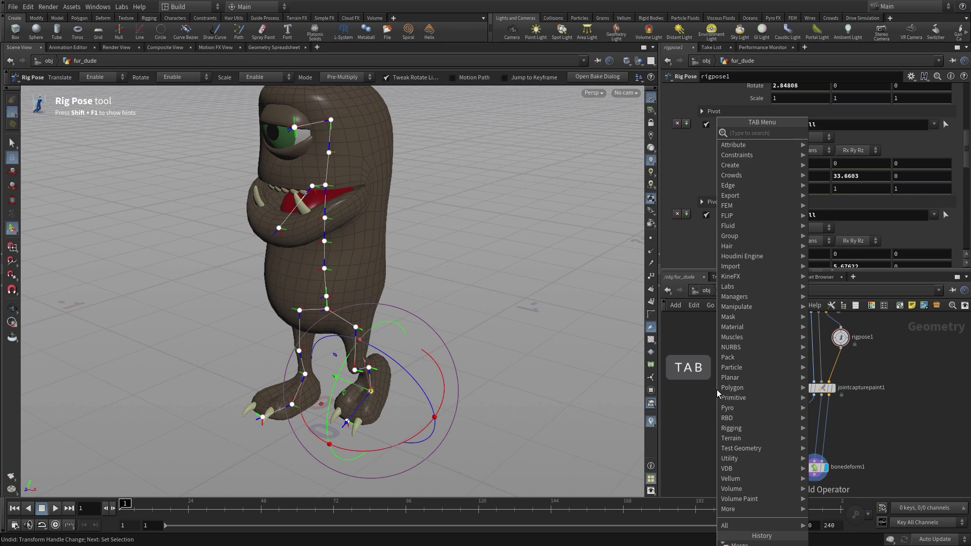
pyautogui.write('cap')
pyautogui.press('Return')
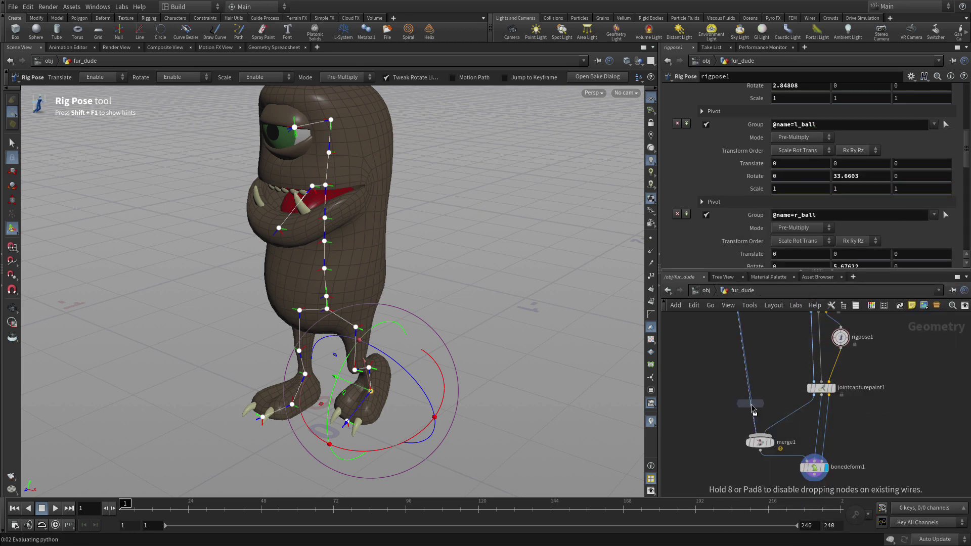
pyautogui.click(752, 408)
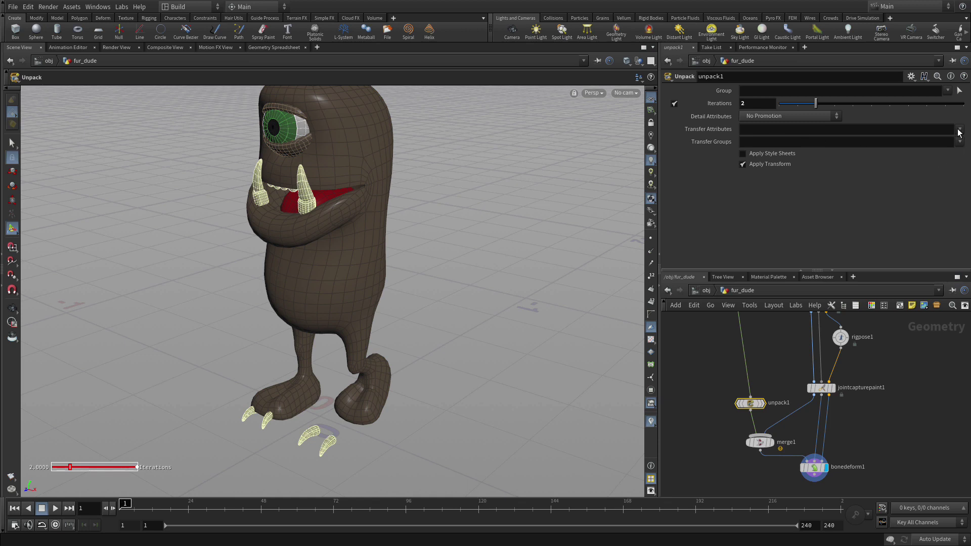
pyautogui.click(775, 130)
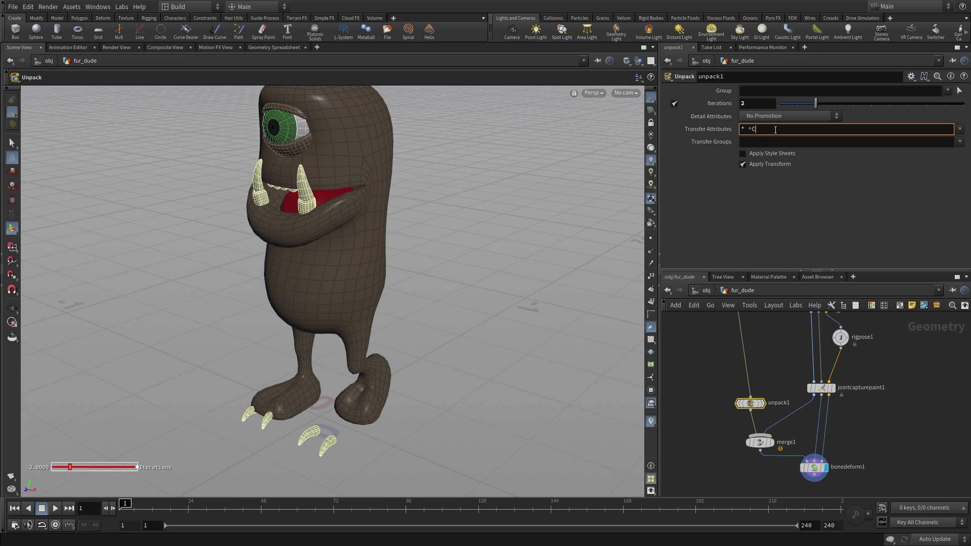
pyautogui.press('Return')
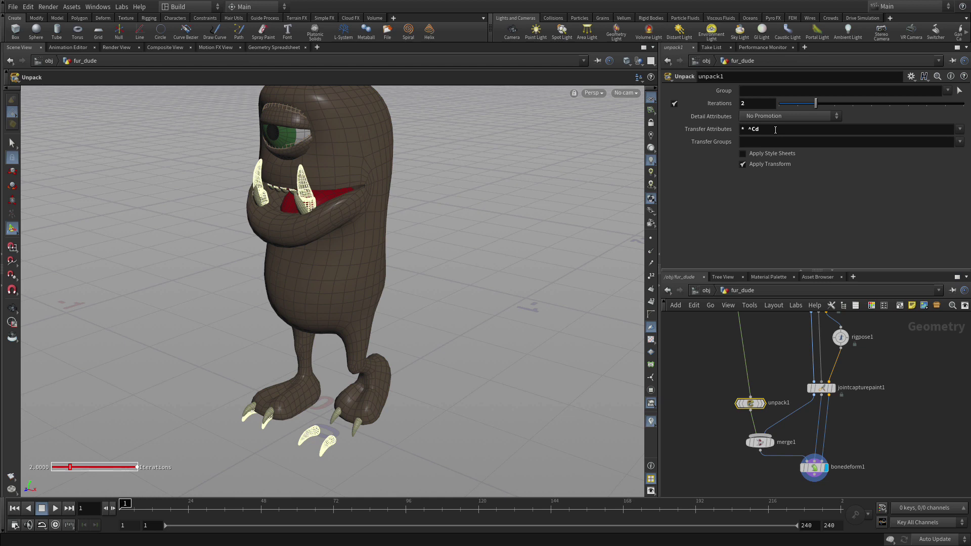
pyautogui.click(713, 449)
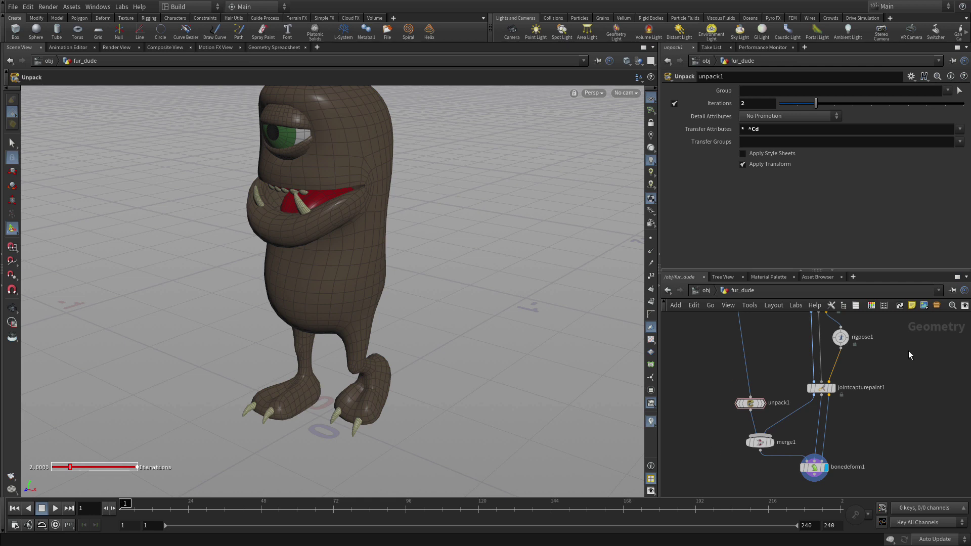
# In rigpose1 open the jaw wider and set l_ball to 31.0703, then orbit the view.
pyautogui.click(844, 338)
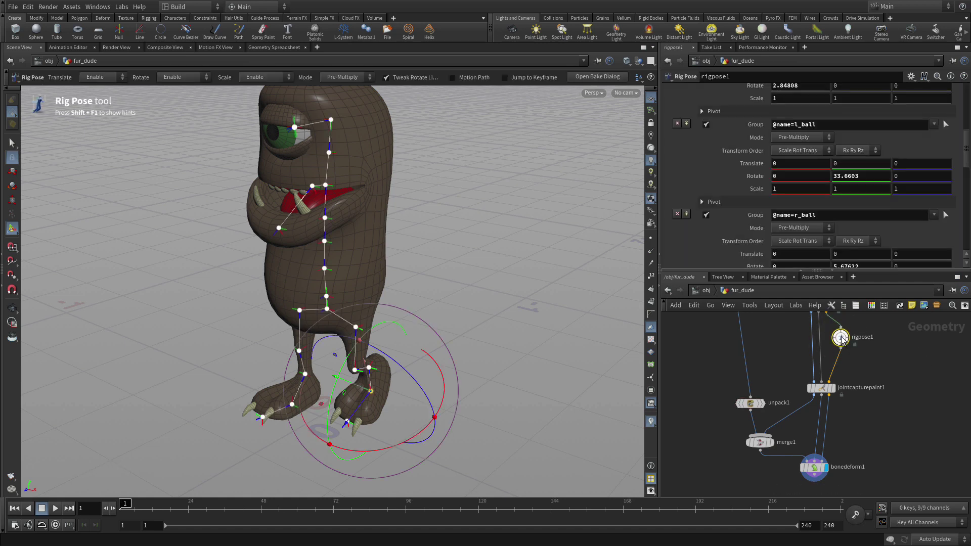
pyautogui.click(312, 187)
pyautogui.moveTo(263, 205); pyautogui.dragTo(246, 222)
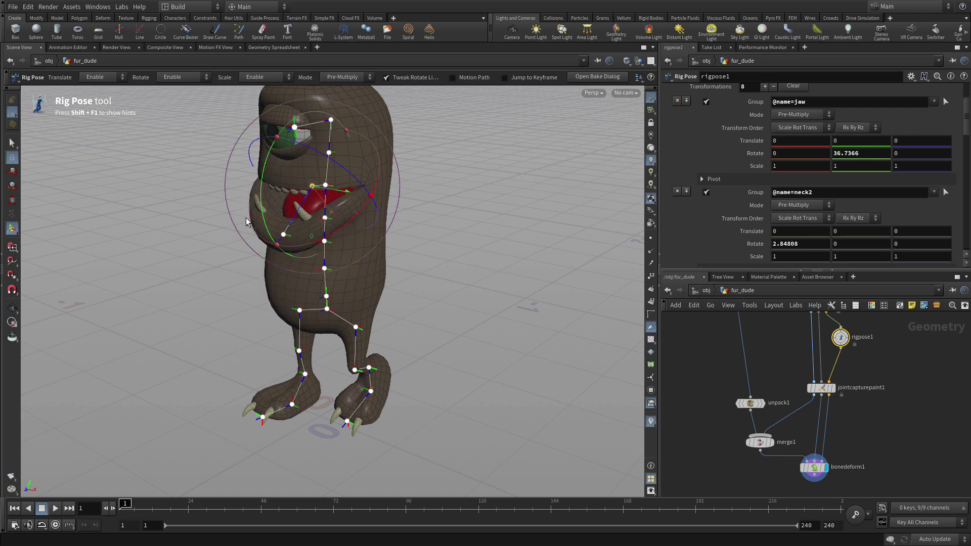
pyautogui.click(370, 390)
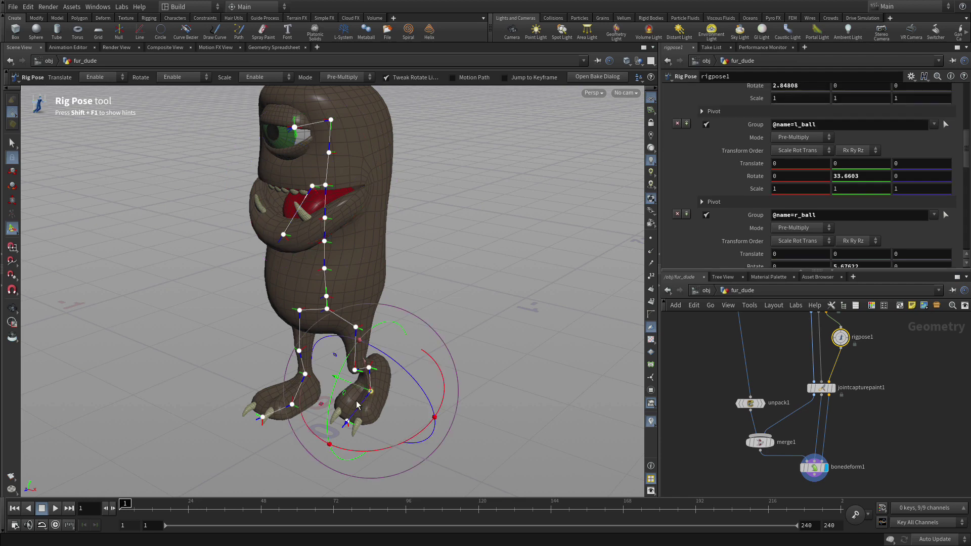
pyautogui.moveTo(332, 406)
pyautogui.mouseDown()
pyautogui.moveTo(326, 390)
pyautogui.moveTo(323, 403)
pyautogui.mouseUp()
pyautogui.press('space')
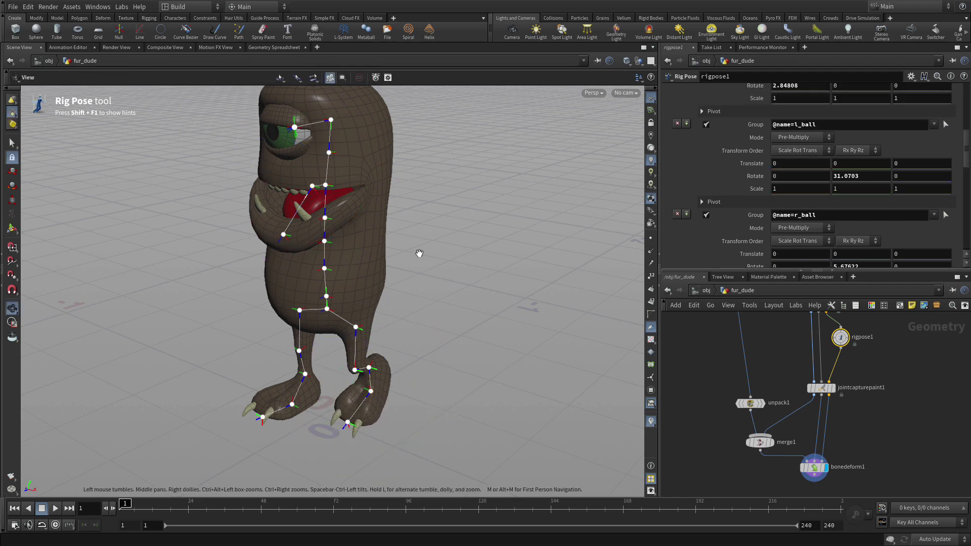
pyautogui.moveTo(419, 253); pyautogui.dragTo(461, 267)
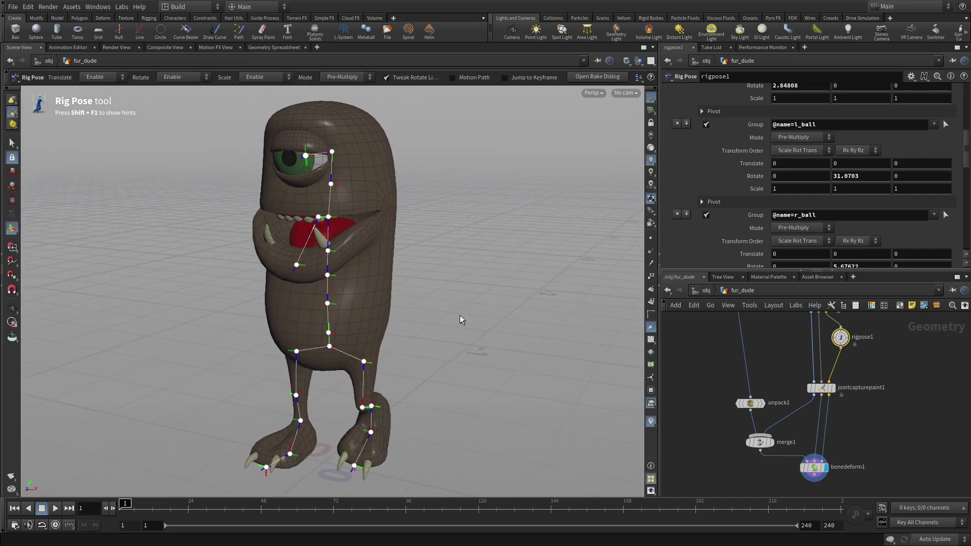